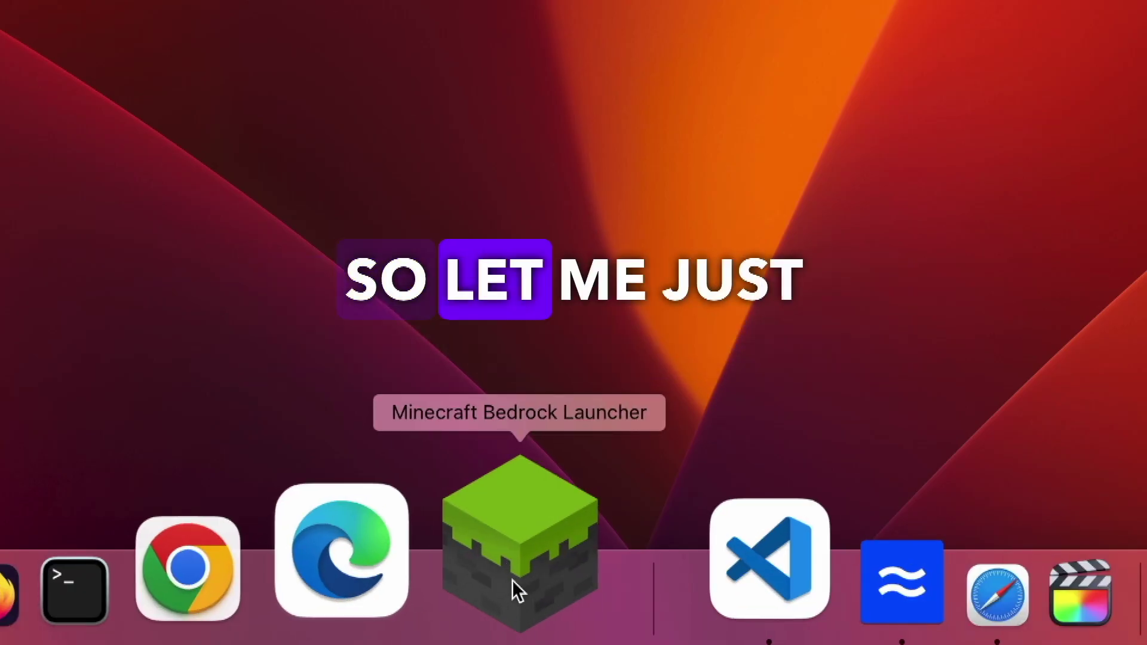
left_click(515, 591)
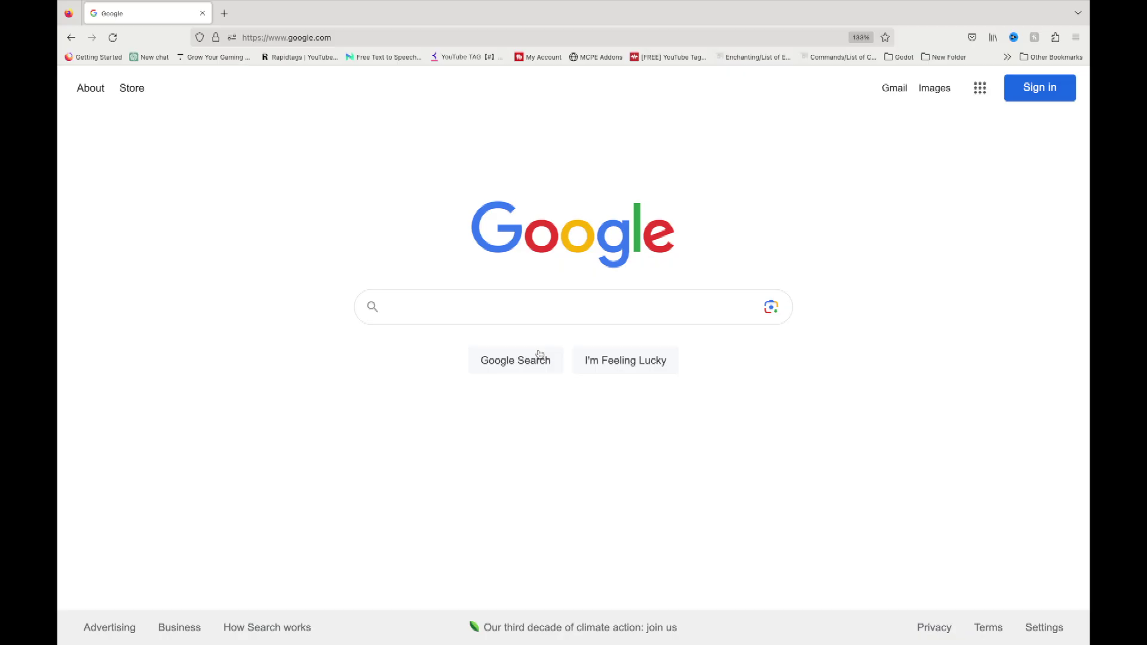
Search Google for "minecraft bedrock linux launcher" and open the launcher documentation's Getting started result.
left_click(450, 308)
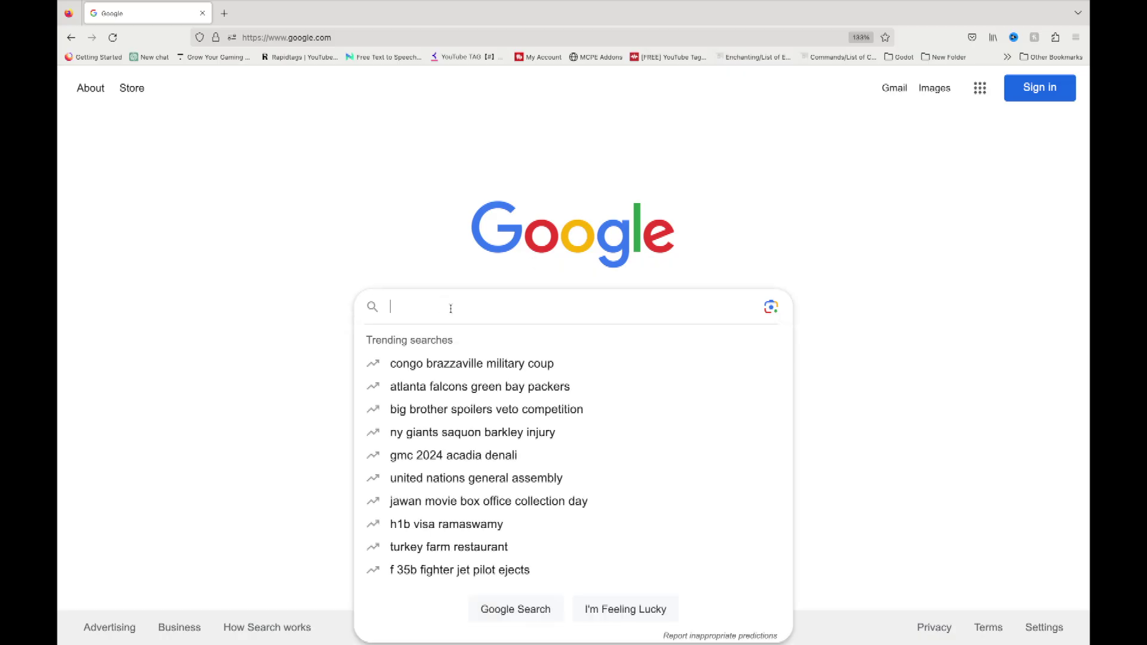
type("minecraft ")
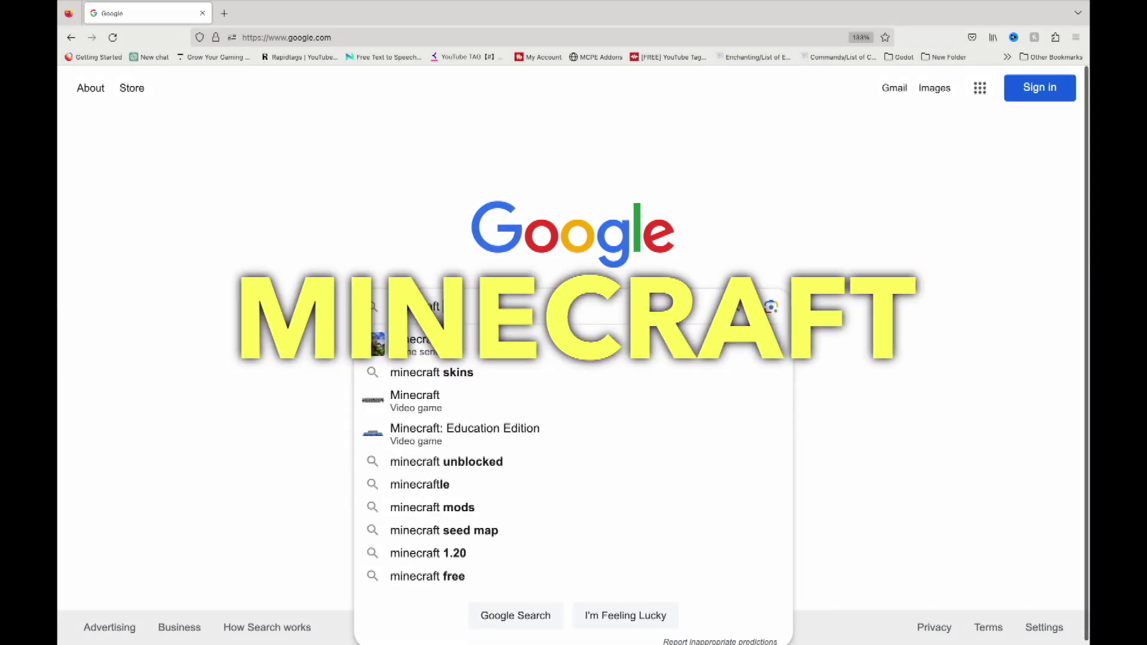
type("bedrock linux l")
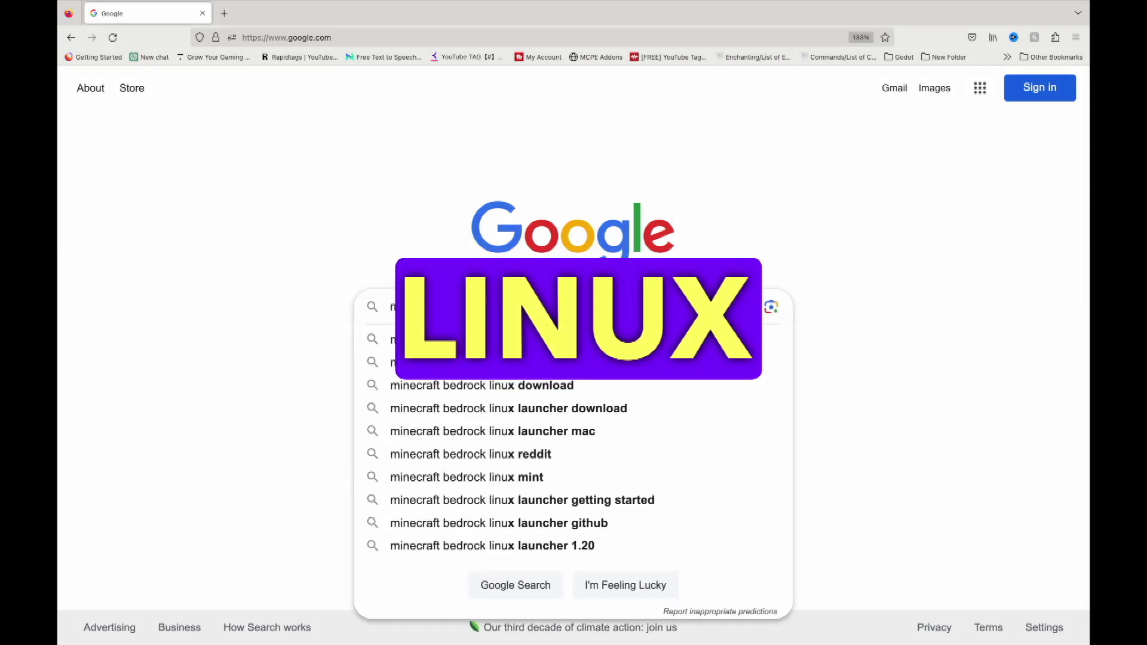
type("auncher")
key("Return")
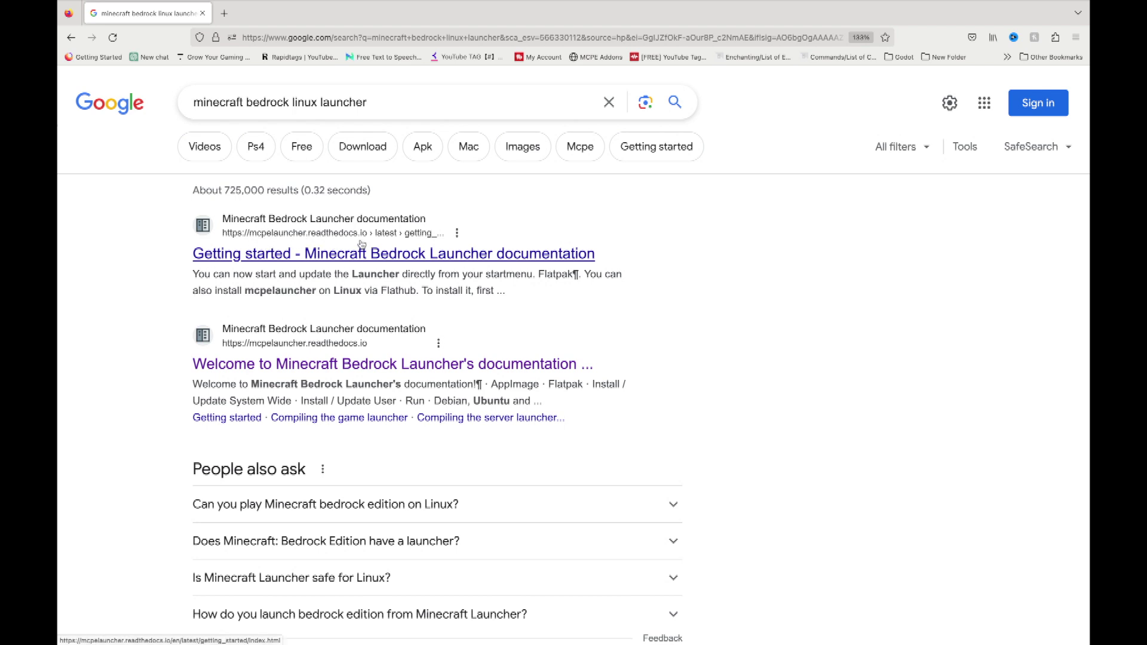
left_click(368, 257)
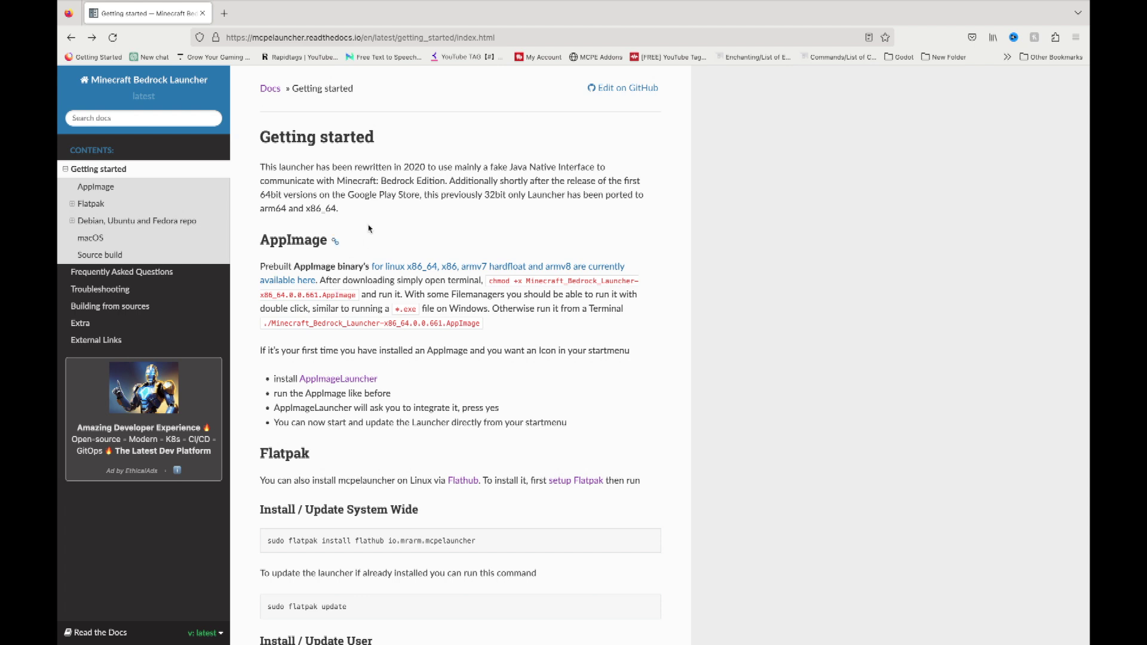
Find the macOS section of the Getting started guide and open the release page for the prebuilt macOS binaries.
scroll(411, 239, "down", 2)
scroll(411, 239, "down", 6)
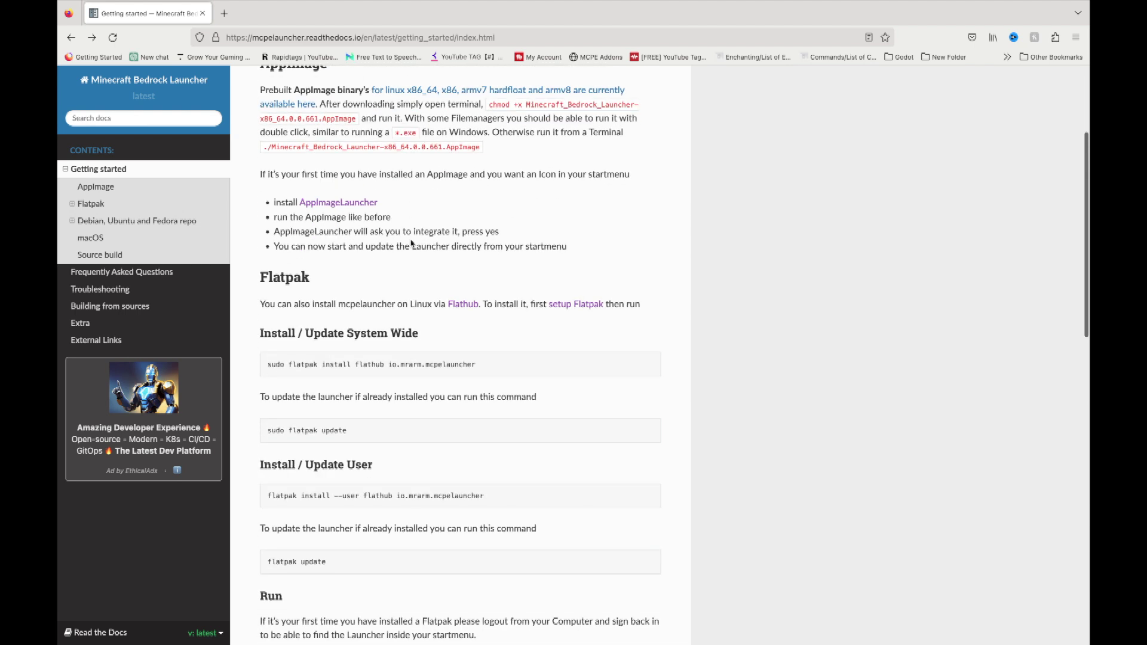
scroll(411, 242, "down", 10)
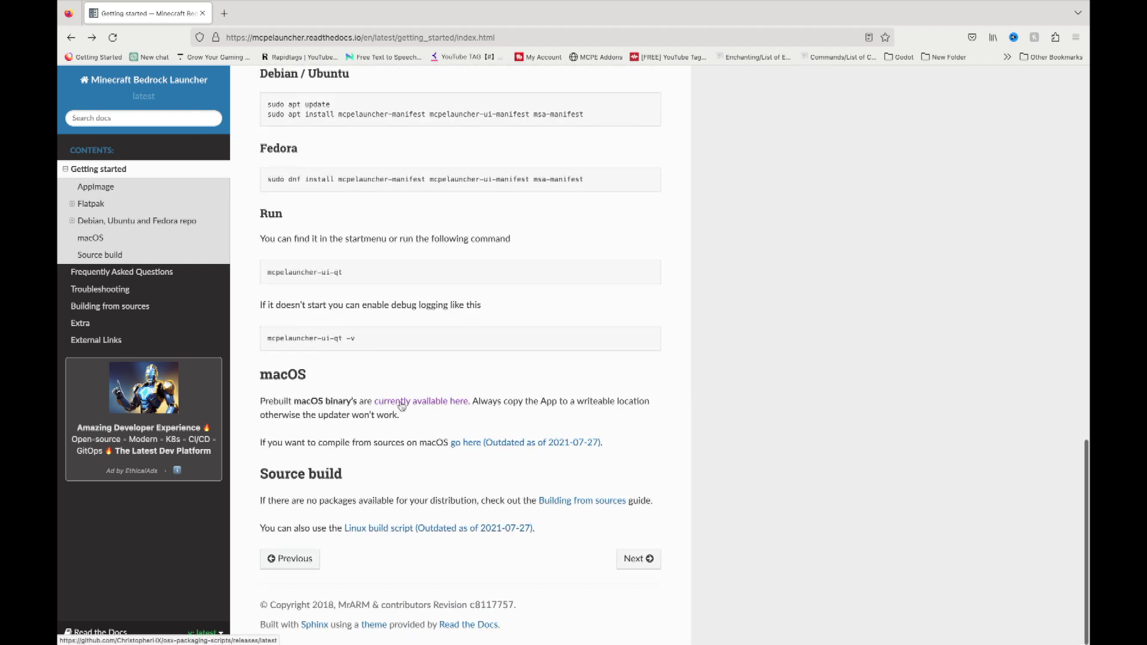
left_click(404, 404)
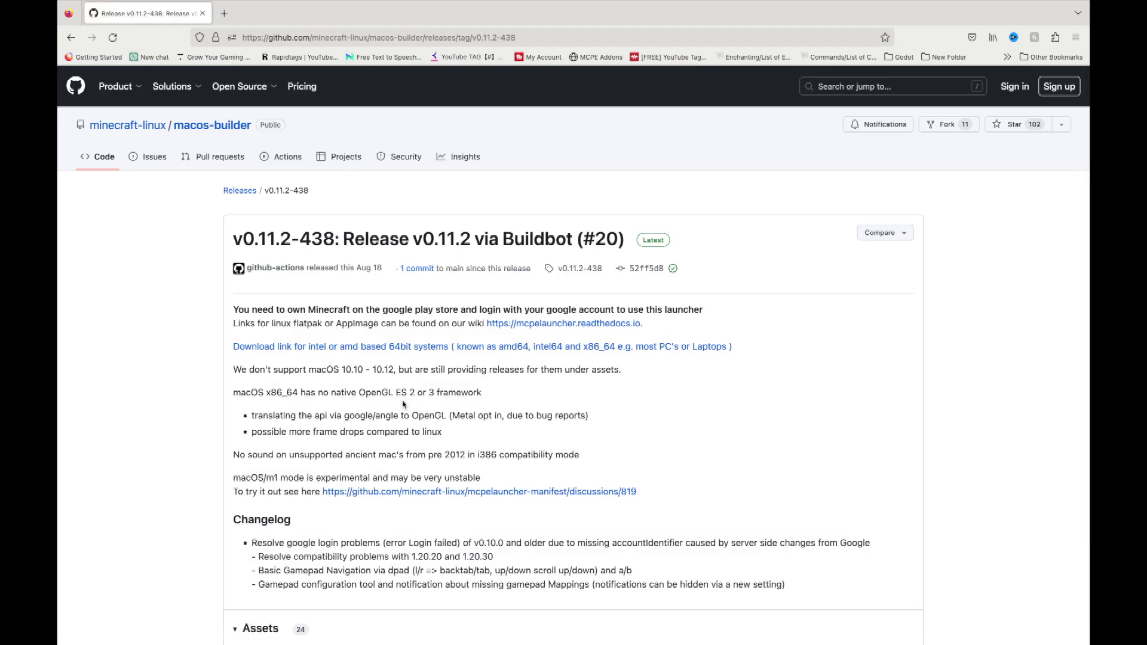
Download Minecraft_Bedrock_Launcher_v0.11.2-macOS-x86_64-0.2.438_macOS_10.13.0.dmg from the release assets.
scroll(455, 403, "down", 5)
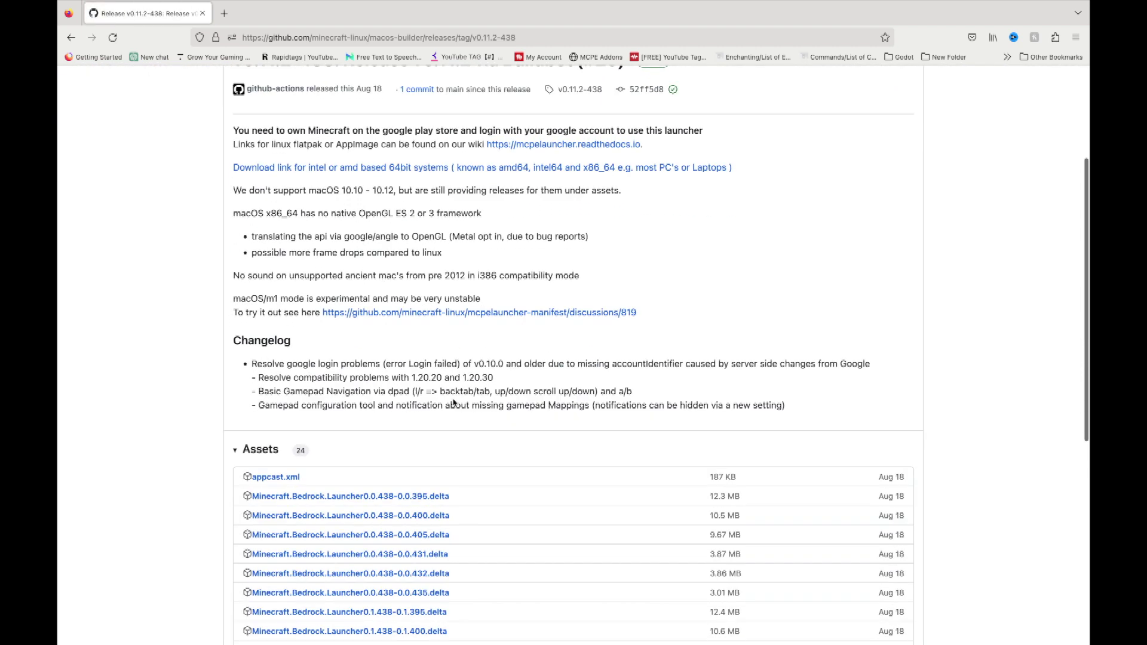
scroll(454, 404, "down", 4)
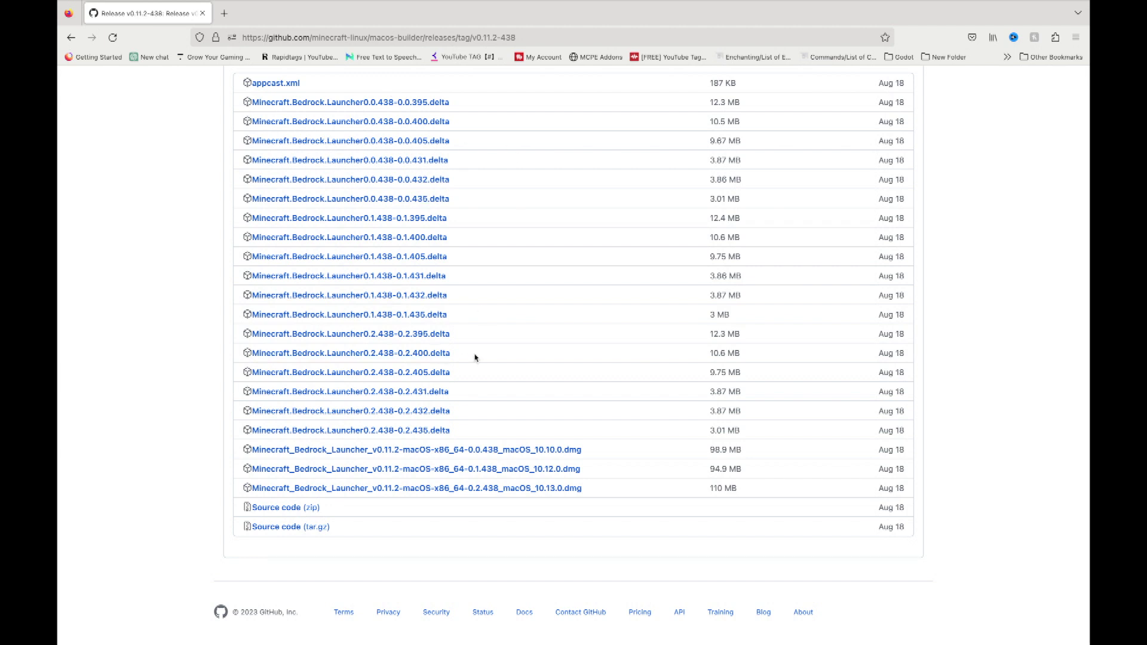
scroll(490, 383, "up", 1)
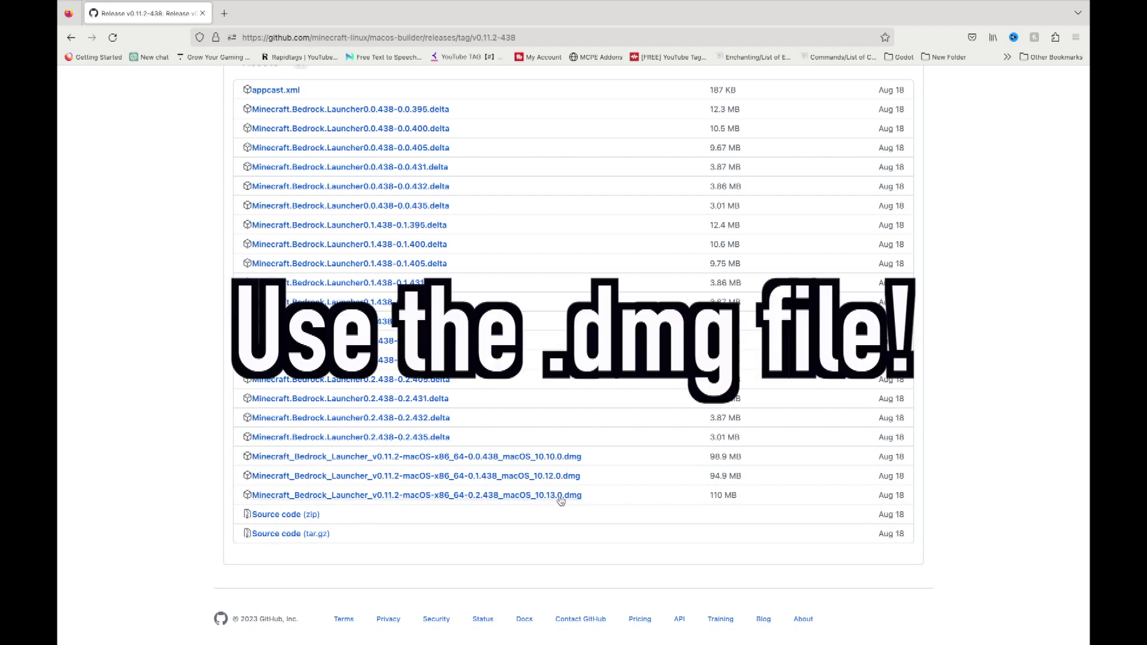
left_click(575, 496)
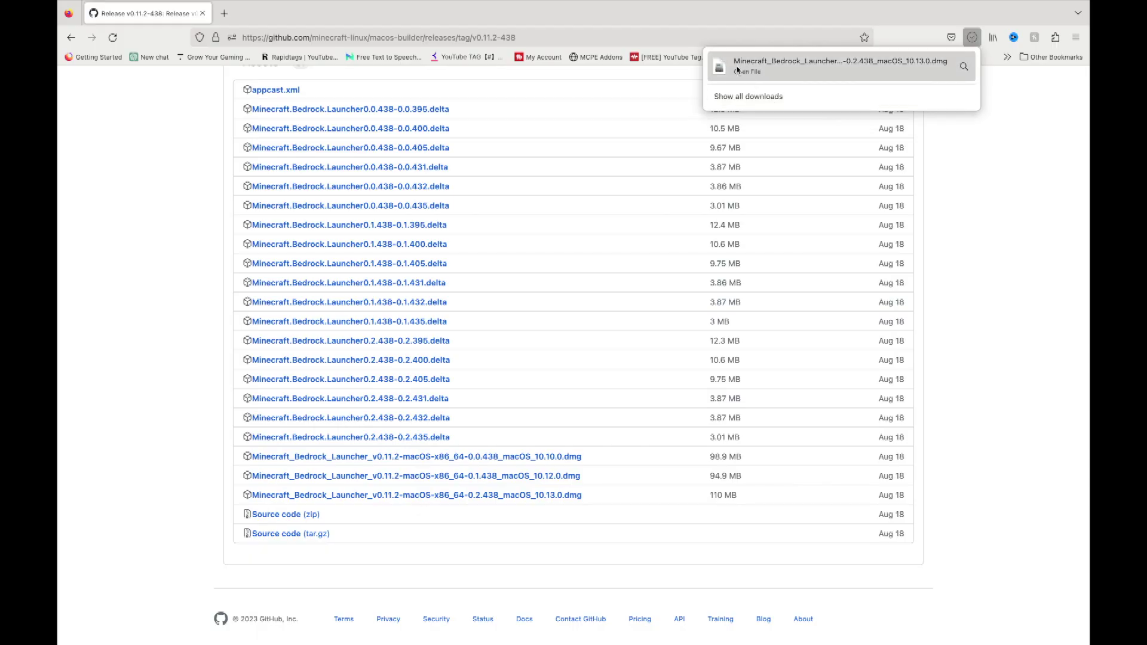
Locate the downloaded disk image in Finder, open it and copy Minecraft Bedrock Launcher into the Applications folder.
left_click(964, 68)
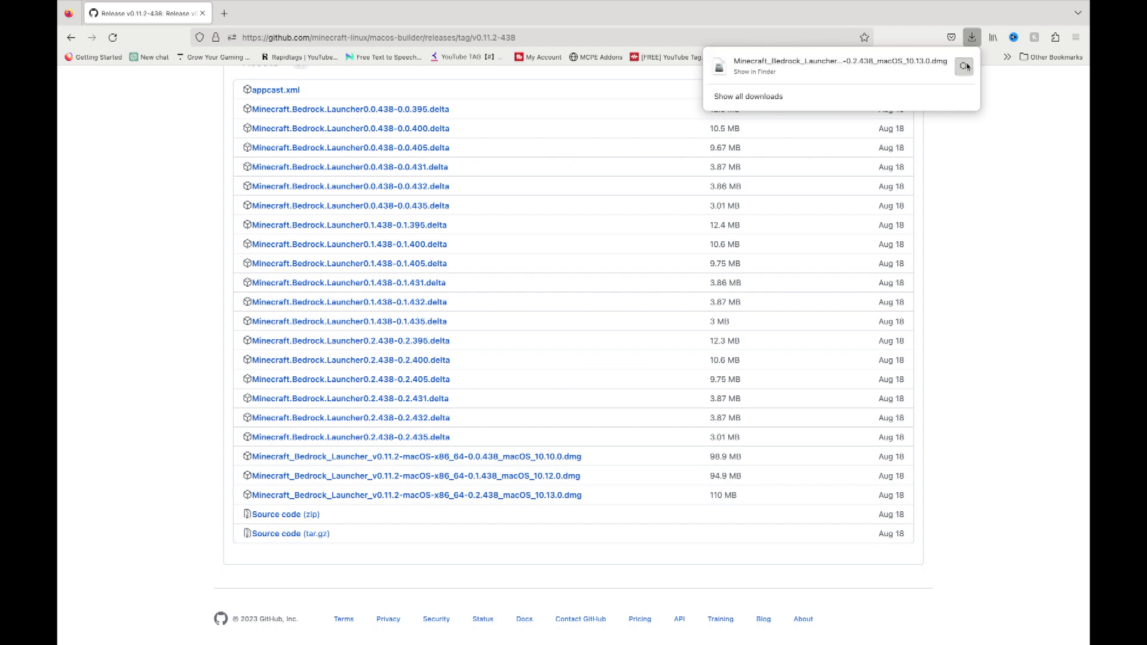
left_click(963, 69)
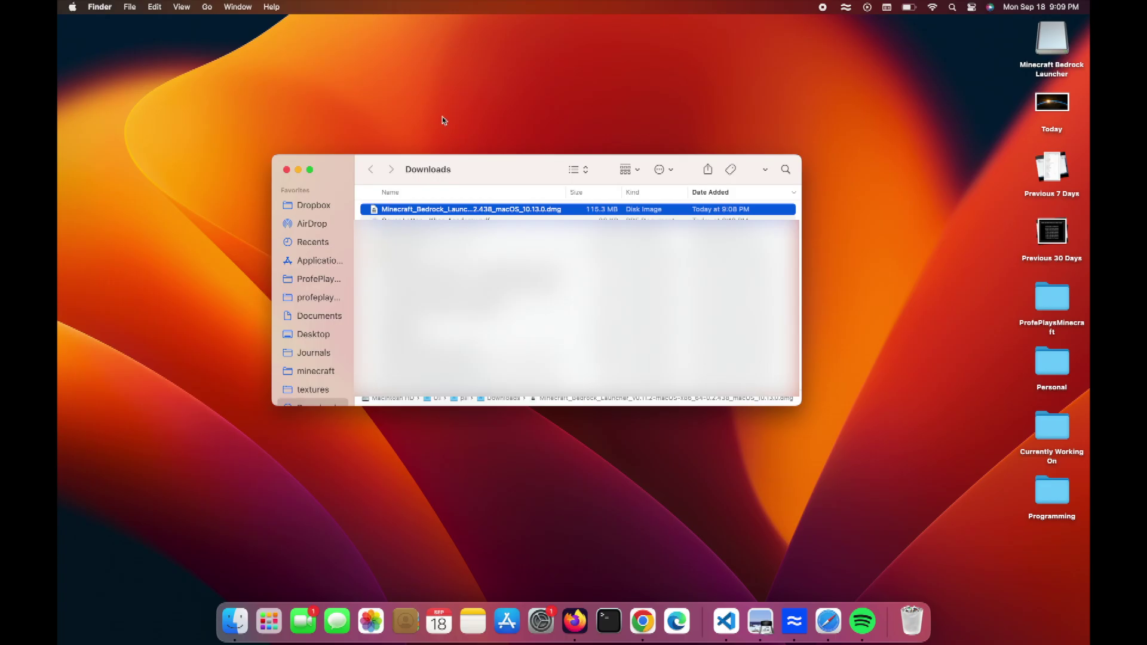
double_click(379, 211)
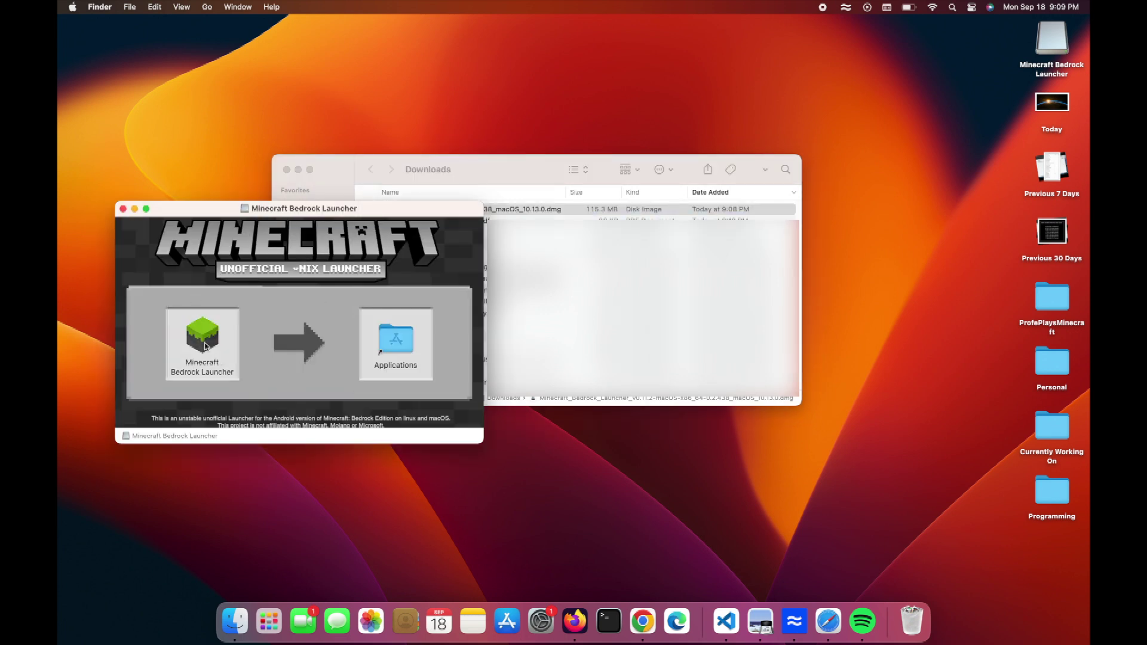
left_click_drag(203, 339, 409, 345)
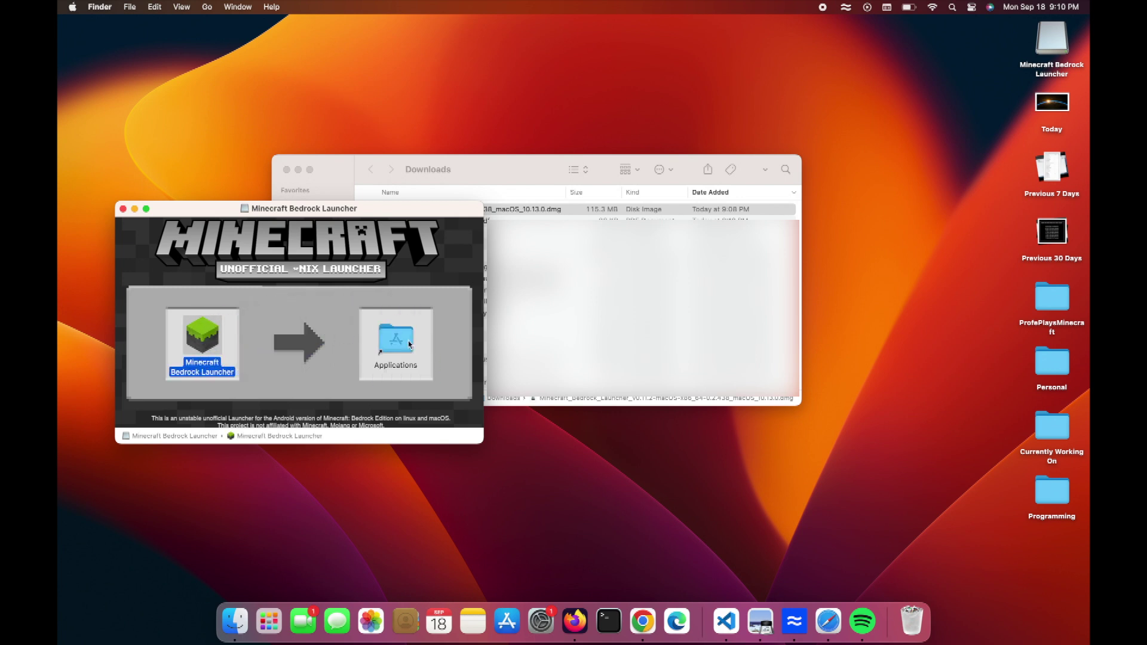
Launch Minecraft Bedrock Launcher from the Applications folder, allow it to open and continue past the update and welcome notes.
double_click(399, 340)
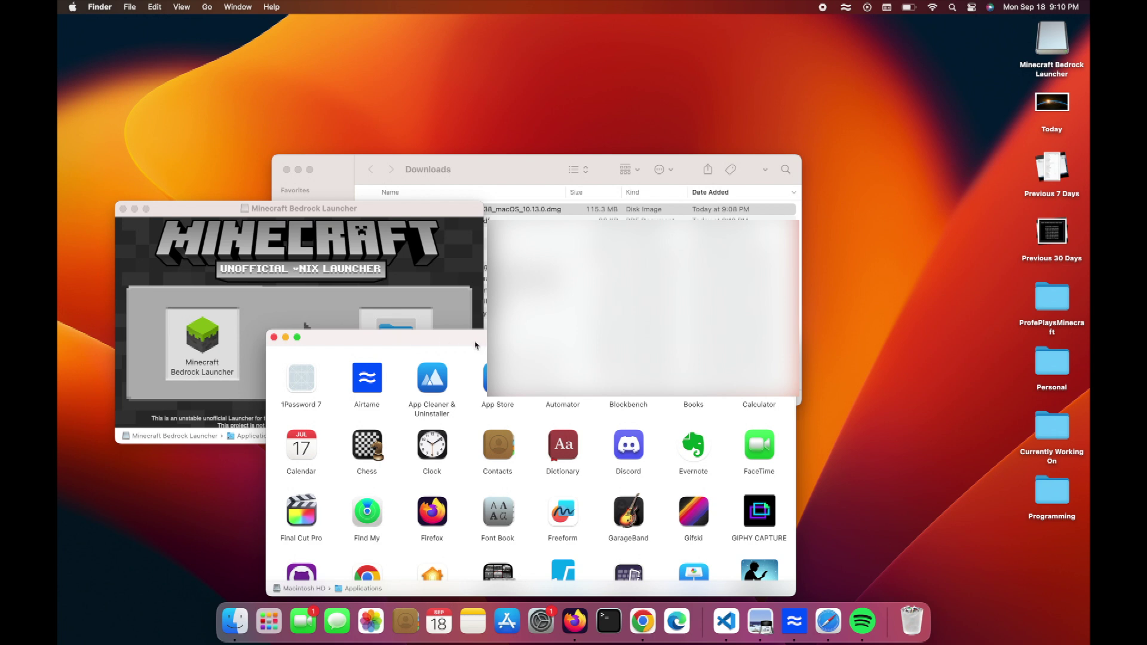
left_click_drag(462, 342, 446, 158)
scroll(460, 246, "down", 5)
scroll(460, 247, "down", 1)
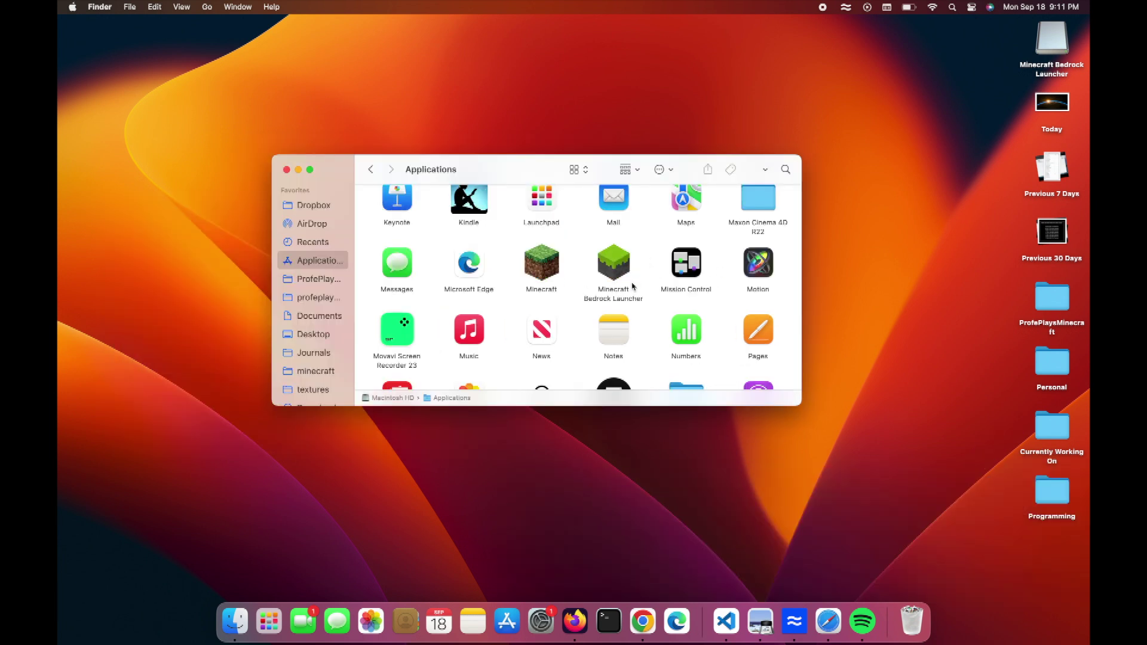
right_click(611, 272)
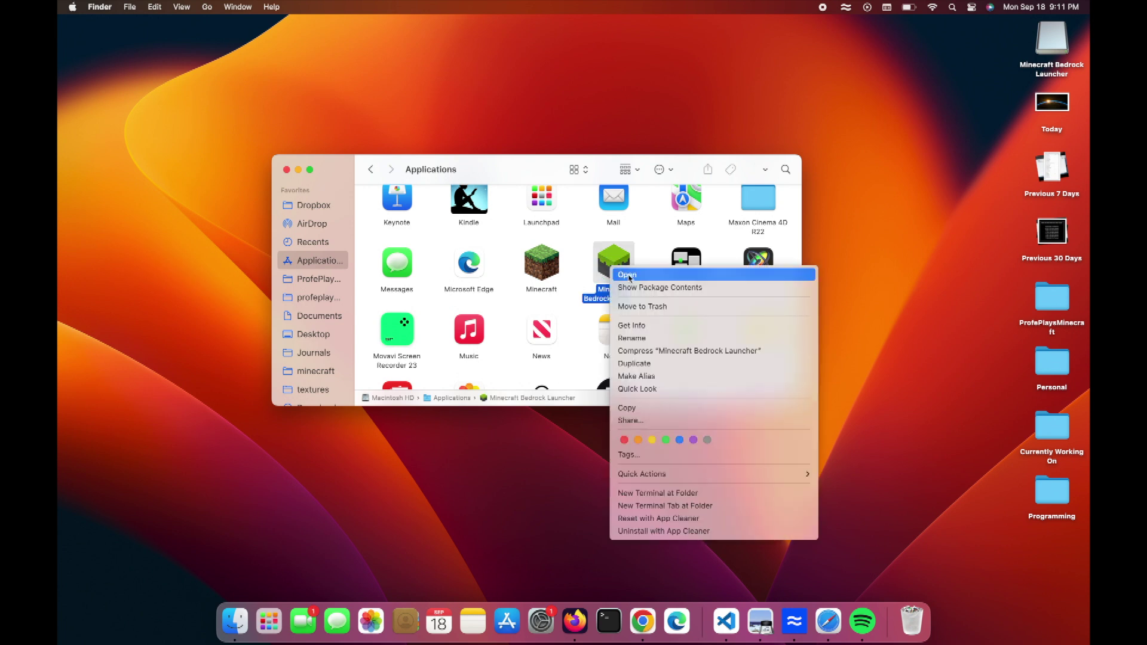
left_click(629, 276)
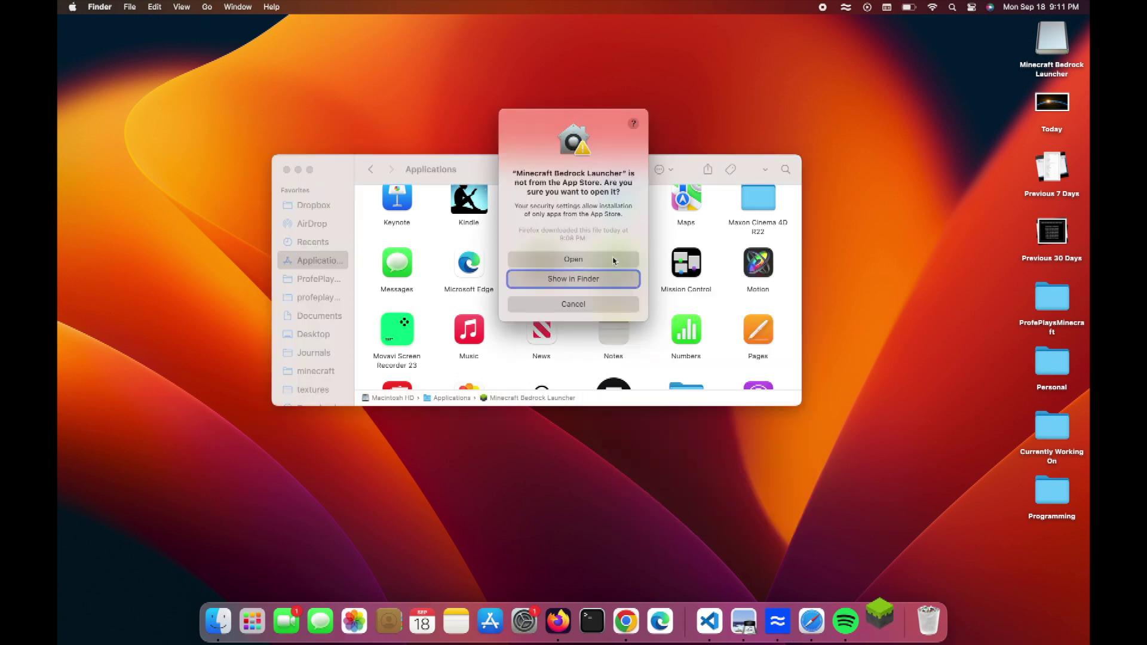
left_click(577, 262)
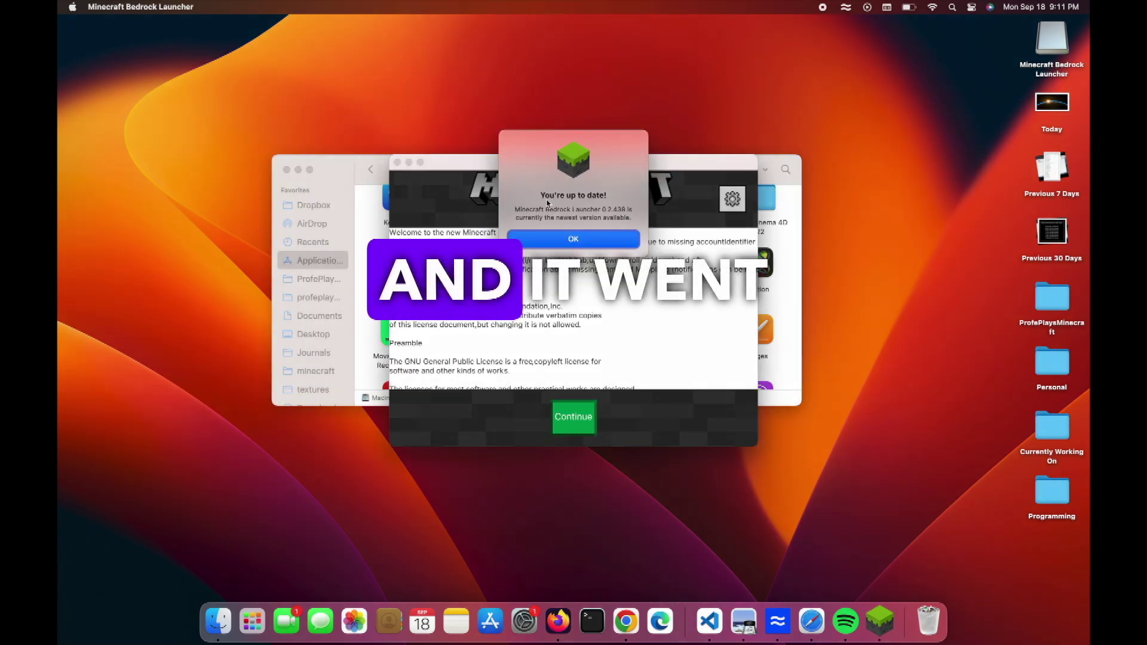
left_click(571, 241)
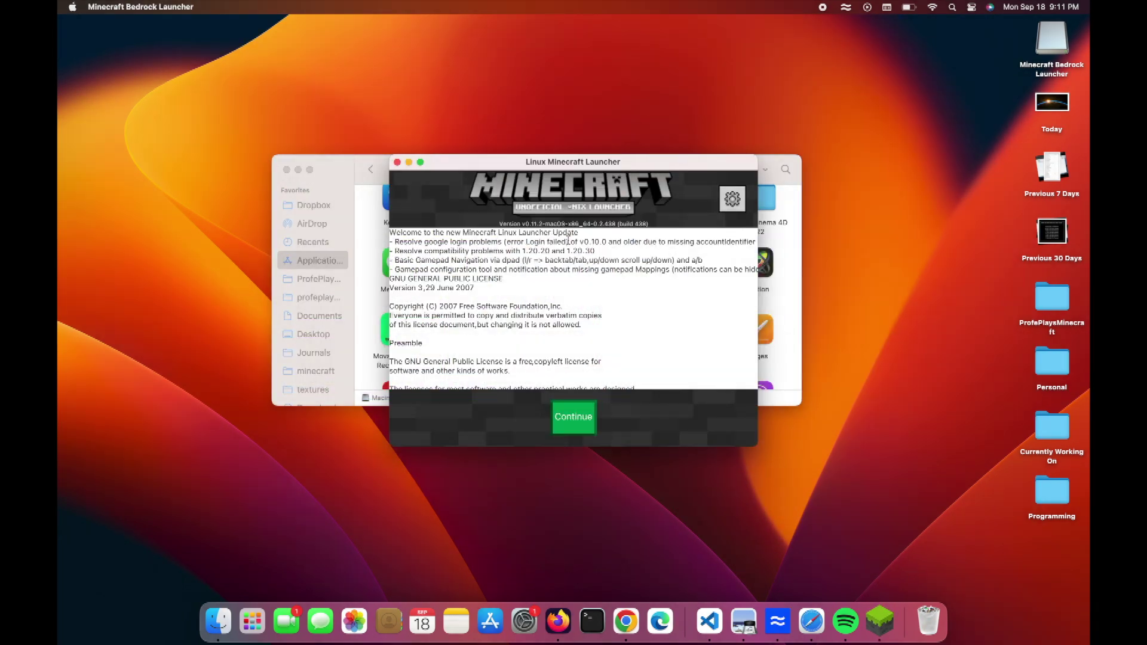
left_click(572, 428)
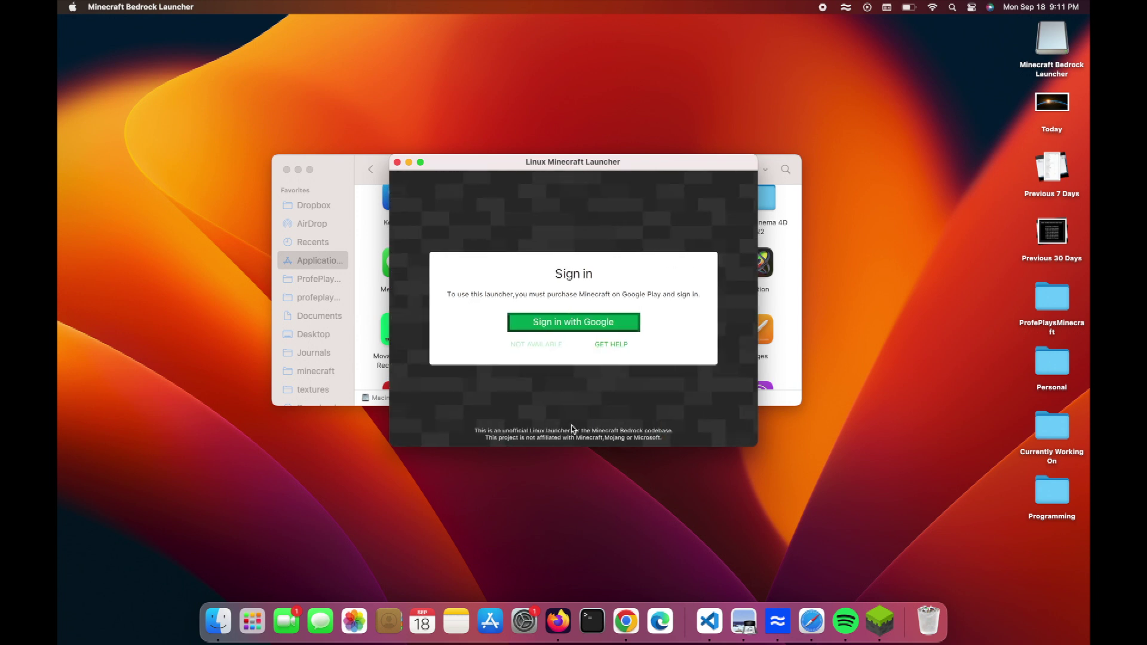
Sign in to the launcher with a Google account, keeping "I will be using this device" and agreeing to the terms.
left_click(567, 331)
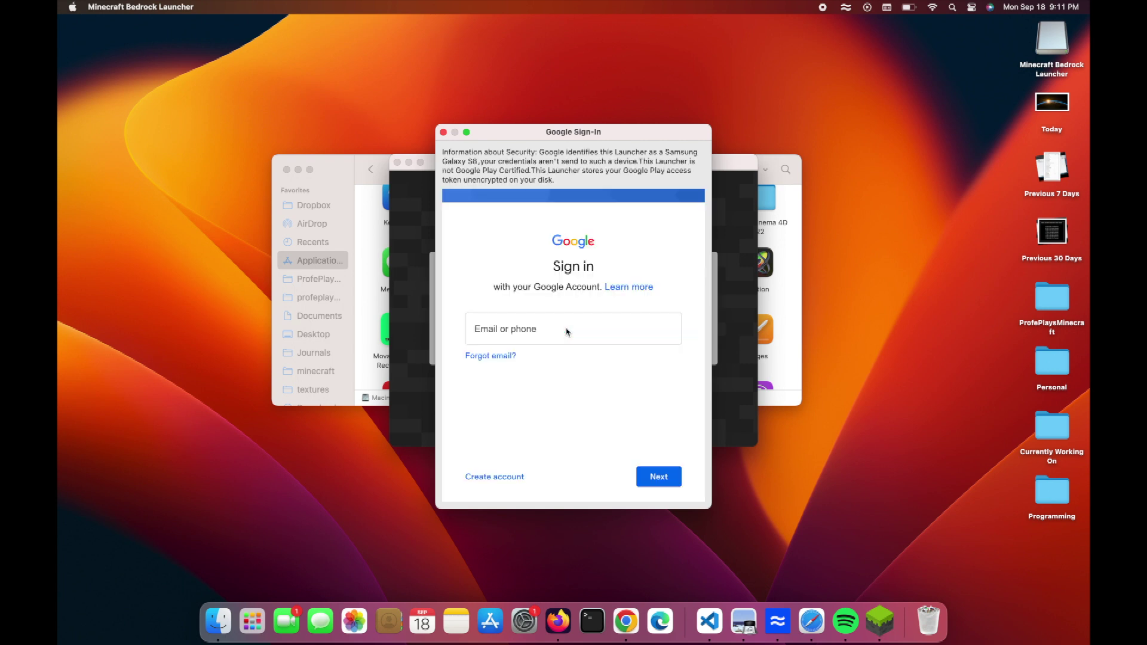
left_click(565, 329)
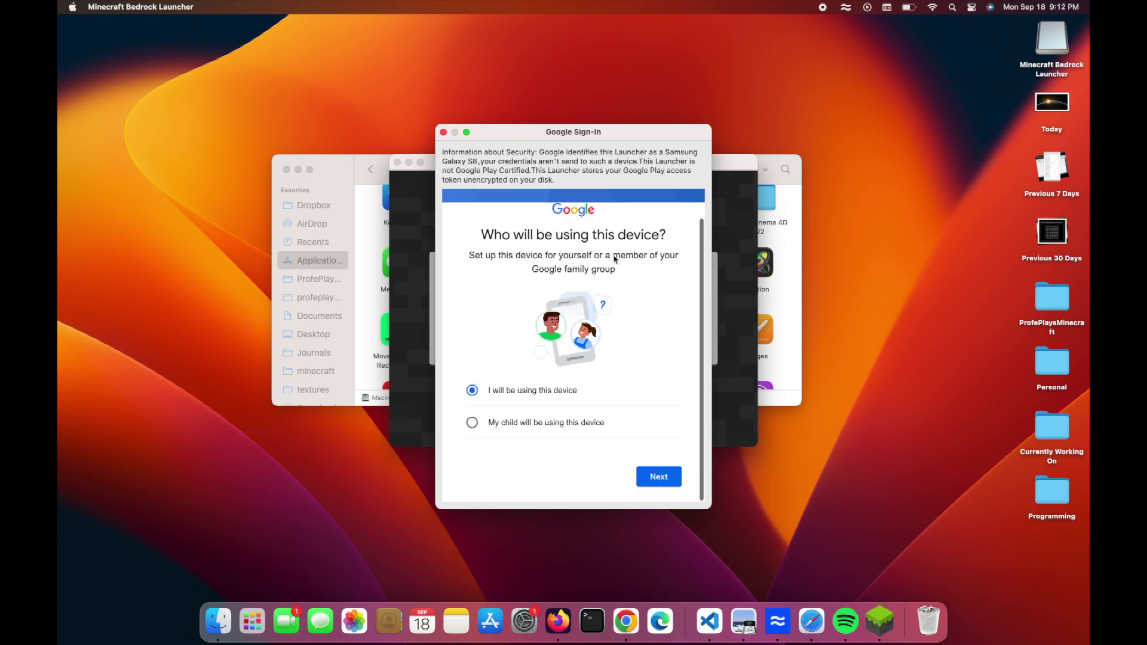
scroll(556, 317, "up", 2)
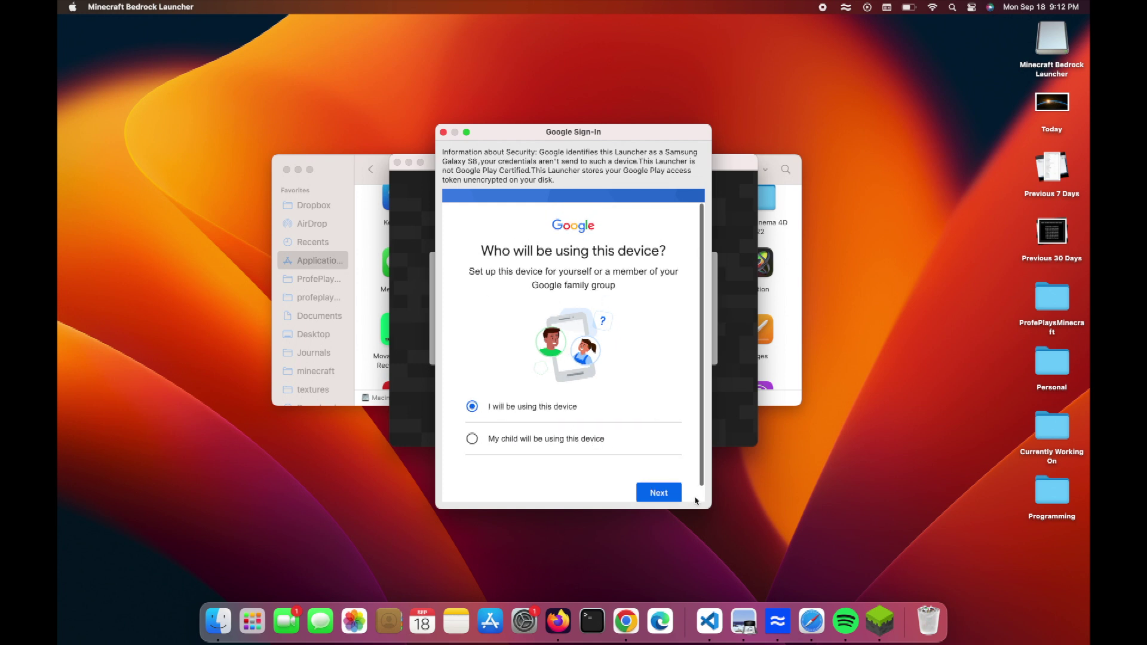
left_click(669, 494)
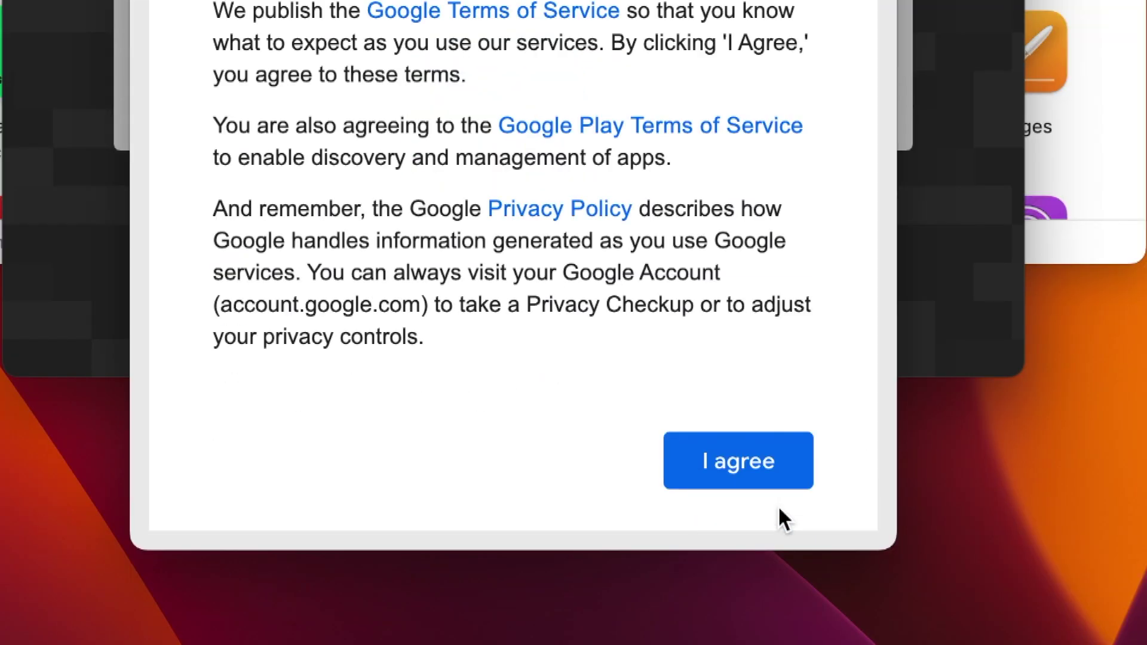
left_click(739, 461)
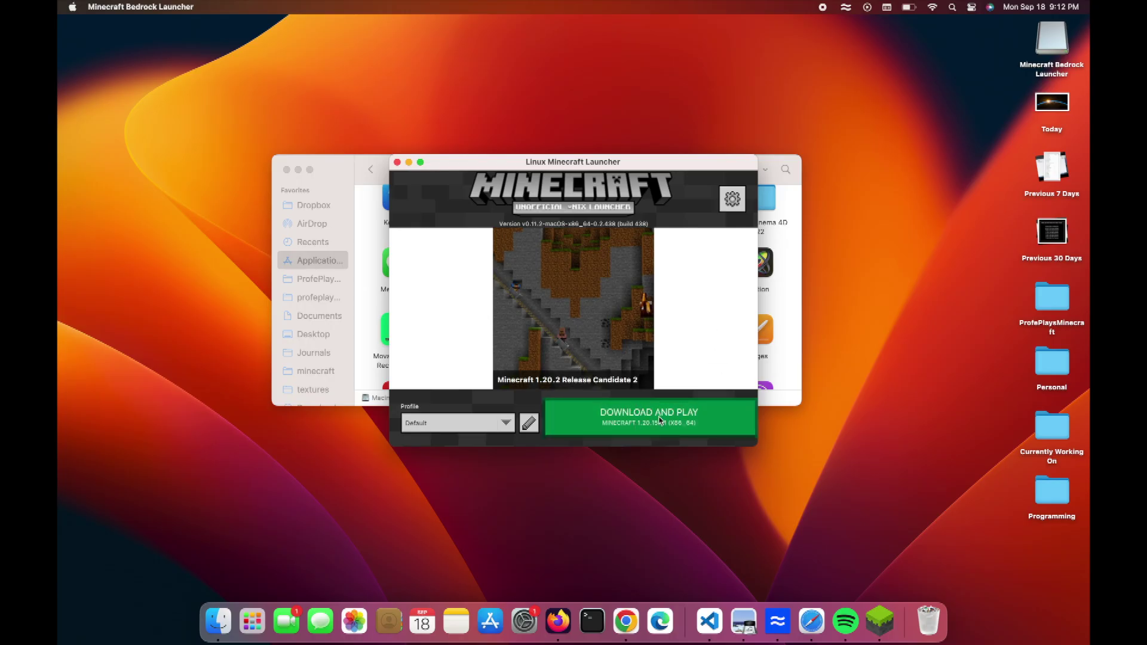
Download and start Minecraft 1.20.15 from the launcher, and sign in to the game with a Microsoft account.
left_click(658, 420)
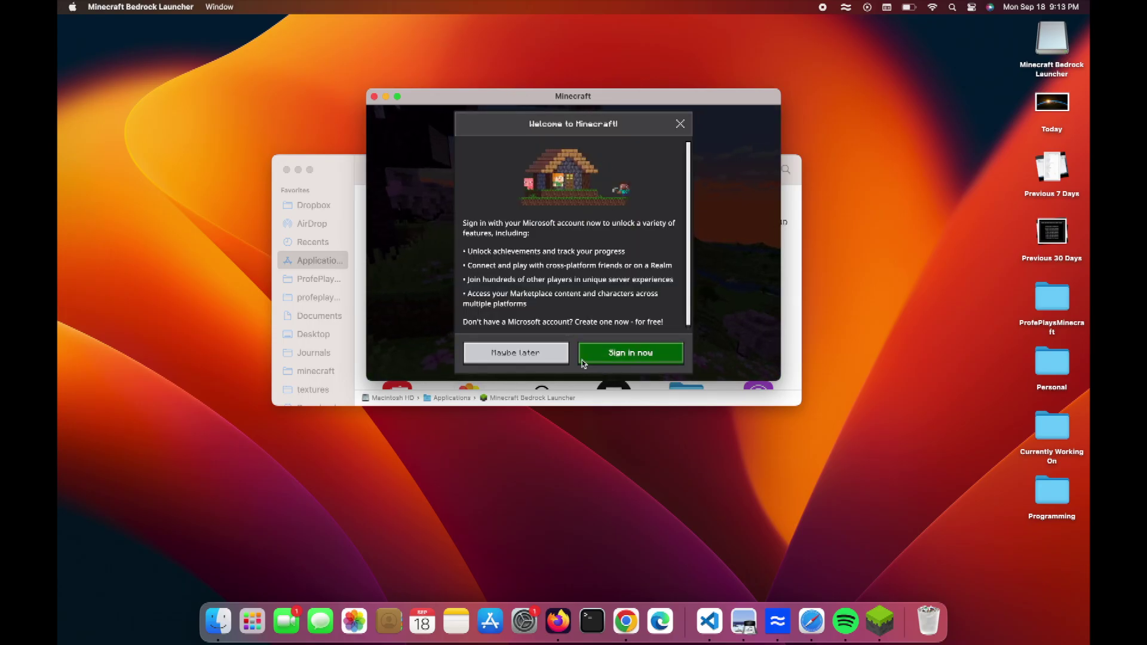
left_click(619, 353)
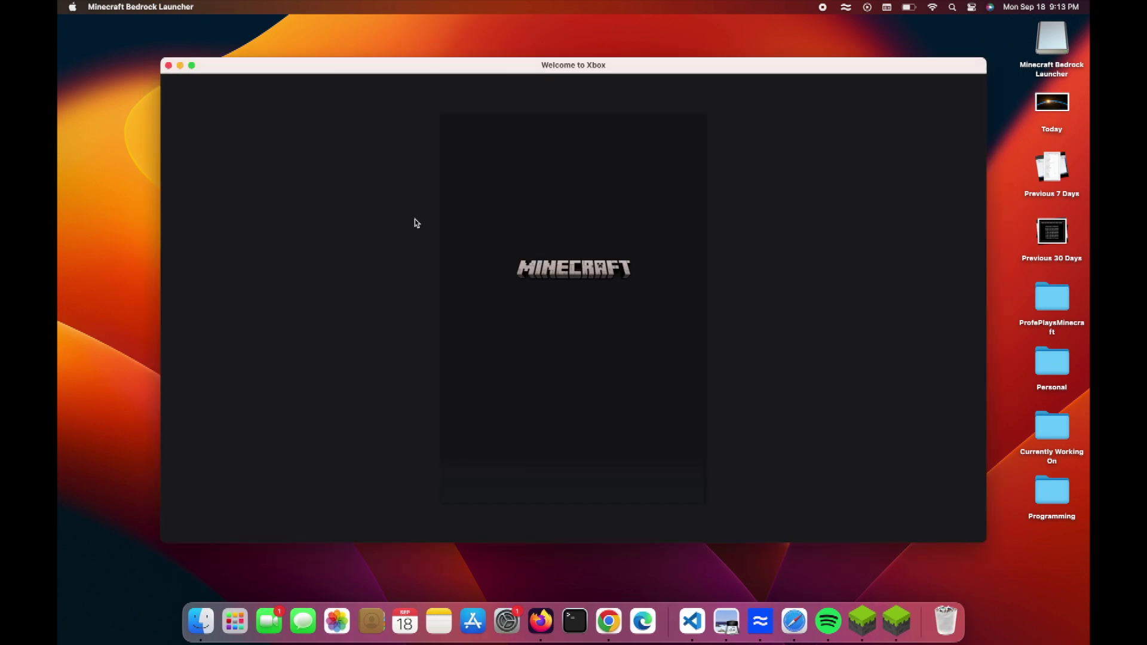
left_click(576, 478)
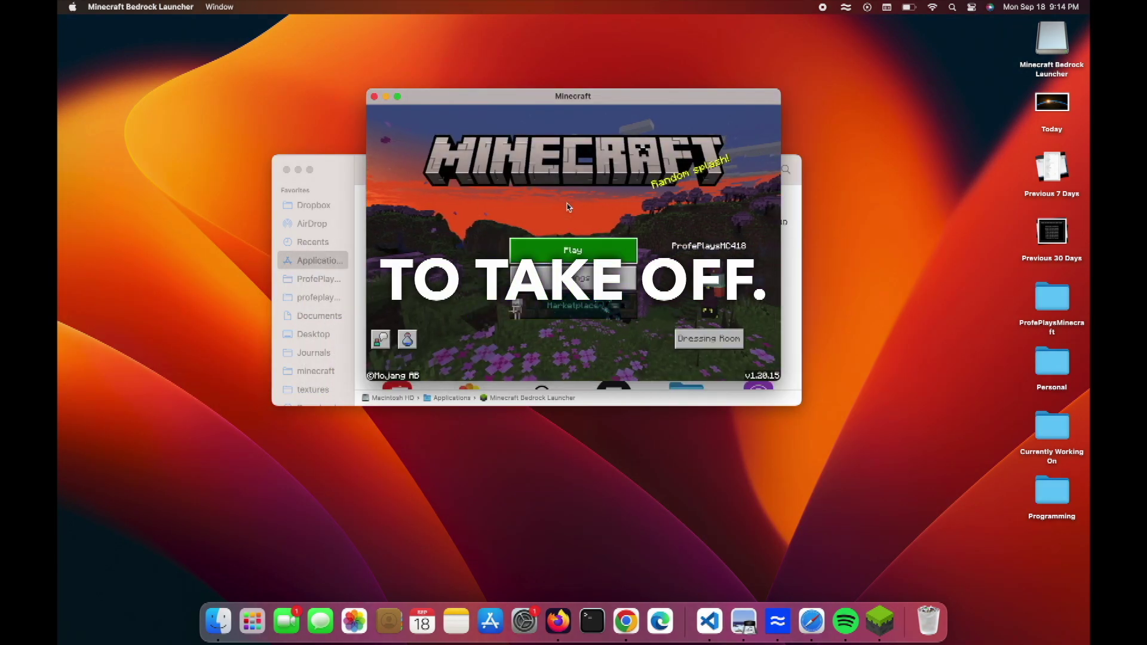
Move the Minecraft game window off most of the Applications folder window.
left_click(677, 187)
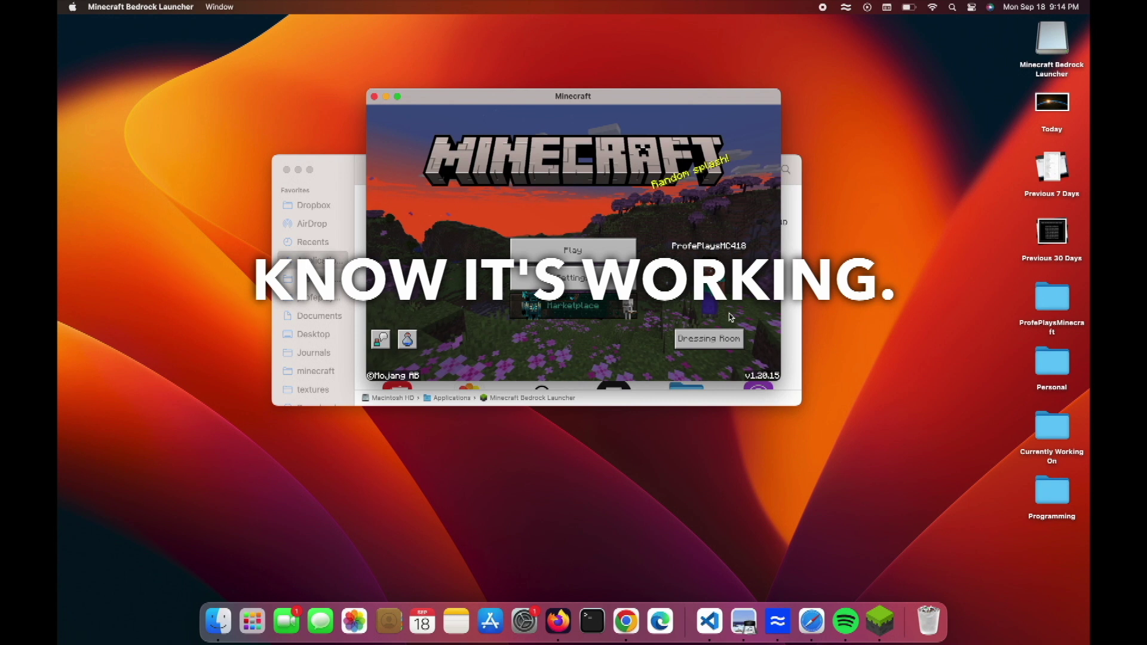
left_click(440, 101)
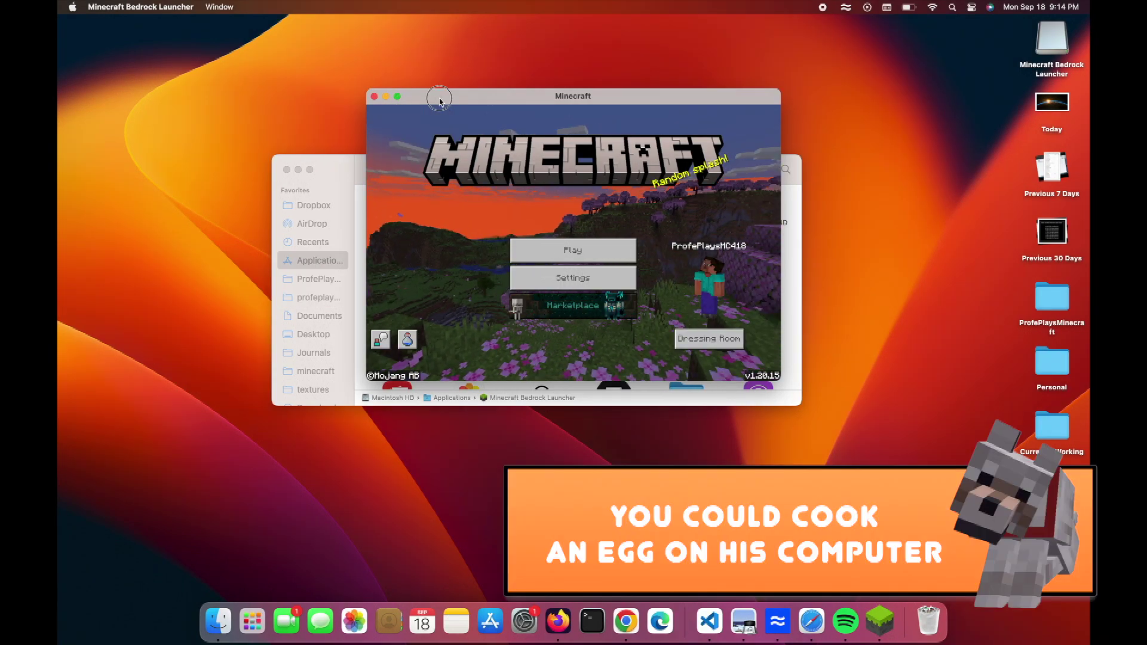
left_click_drag(441, 100, 179, 53)
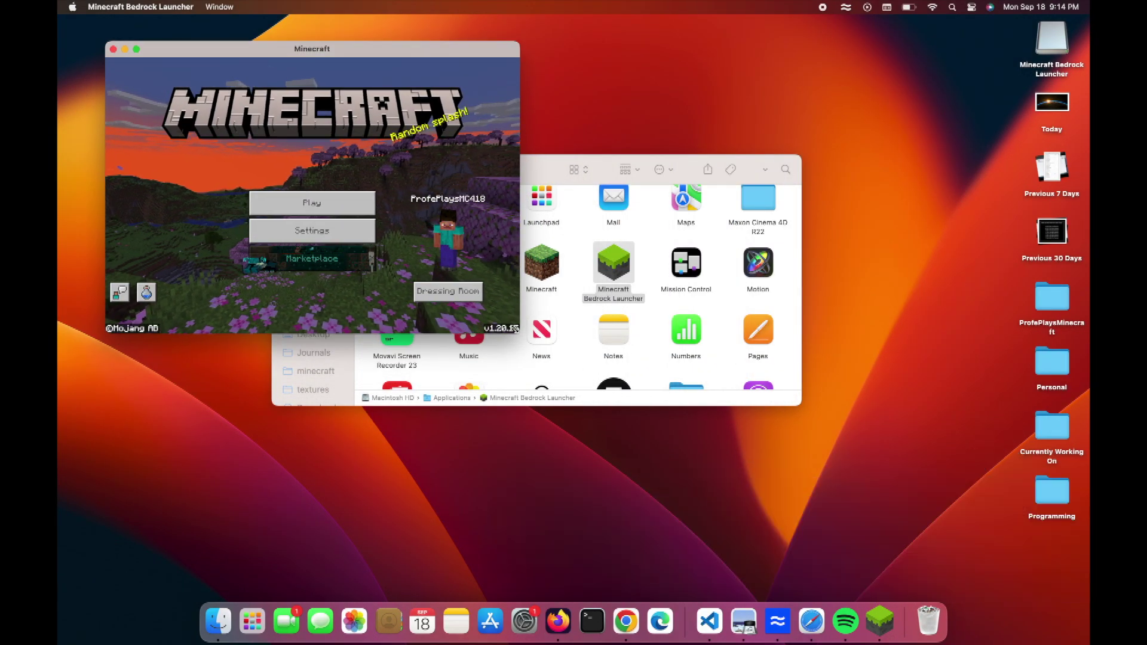
Enlarge the Minecraft game window to fill most of the desktop and centre it horizontally.
left_click_drag(516, 328, 953, 567)
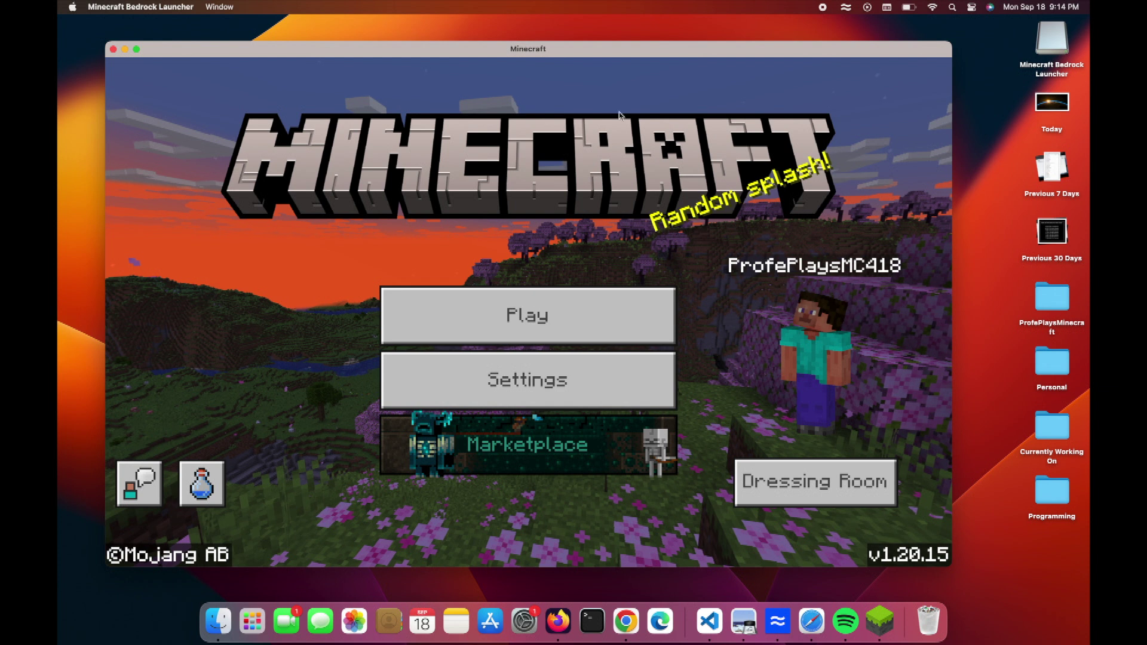
left_click_drag(607, 47, 644, 46)
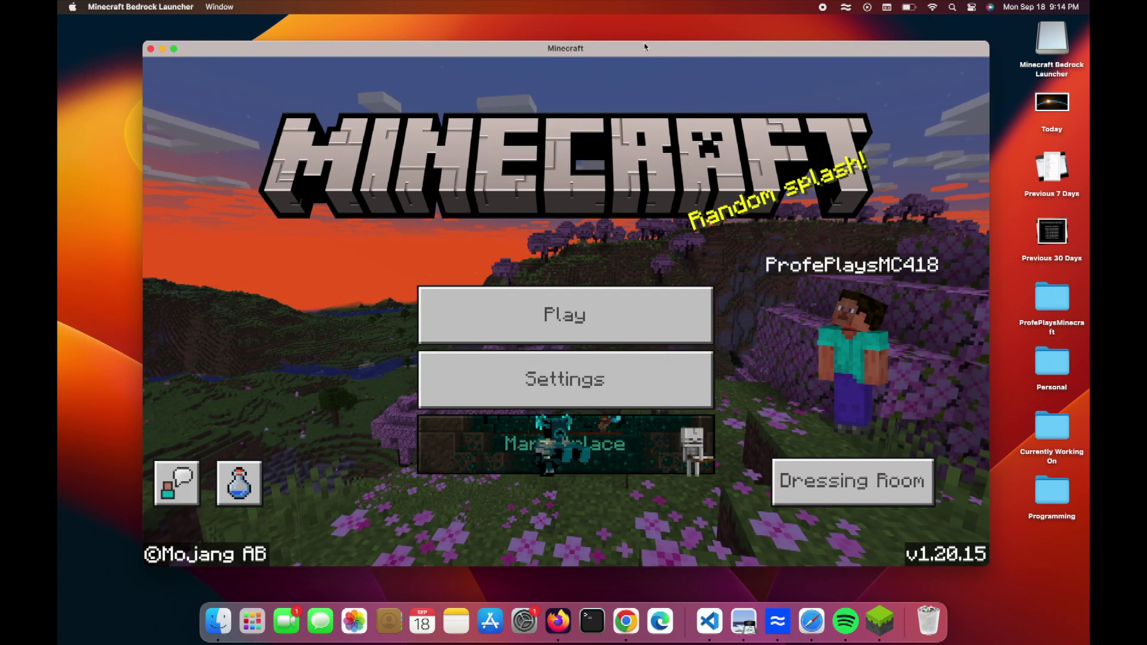
Play a Creative world named My World in Minecraft, and leave it to return to the worlds list.
left_click(538, 315)
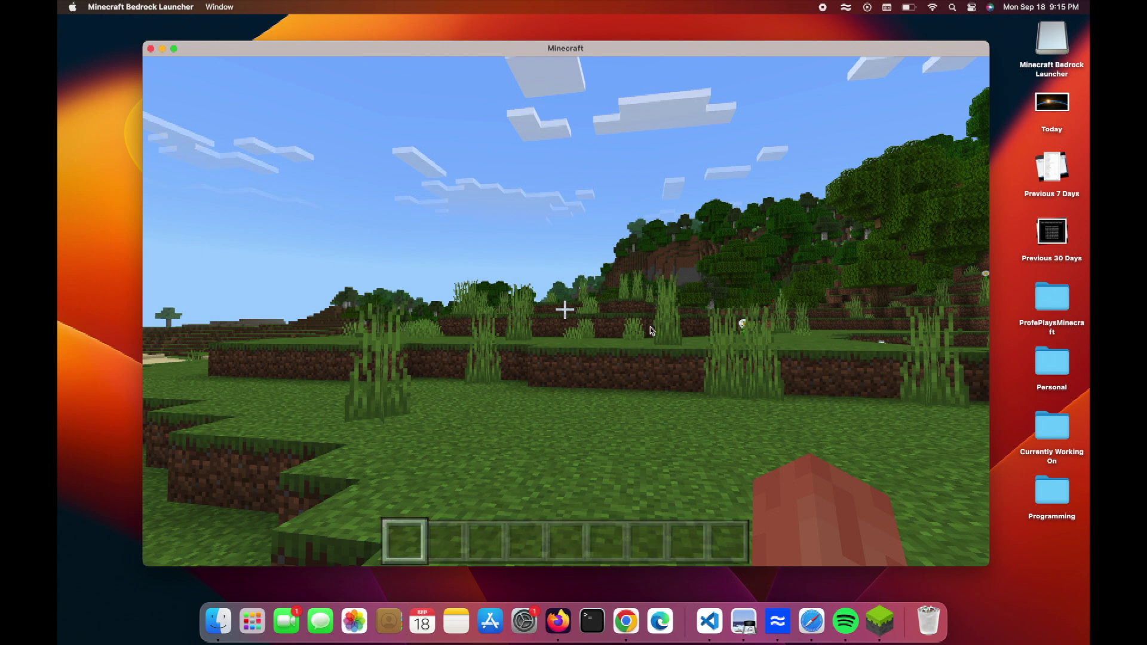
key("Escape")
left_click(394, 401)
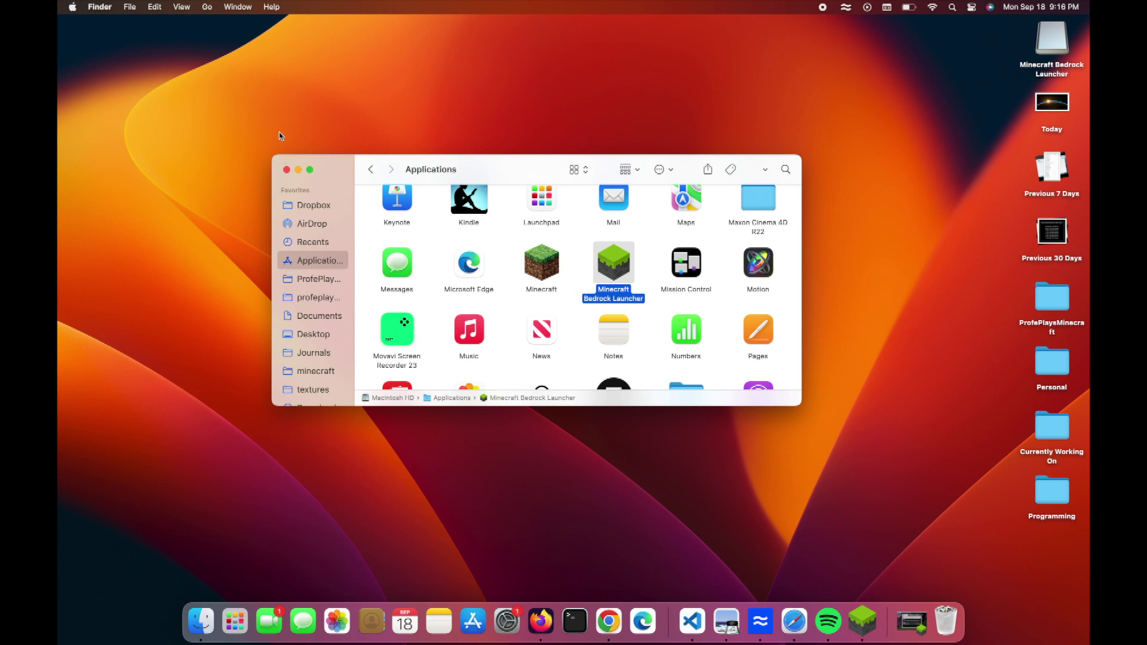
In Finder, open the hidden user Library folder and go to Application Support > mcpelauncher > games.
left_click(207, 7)
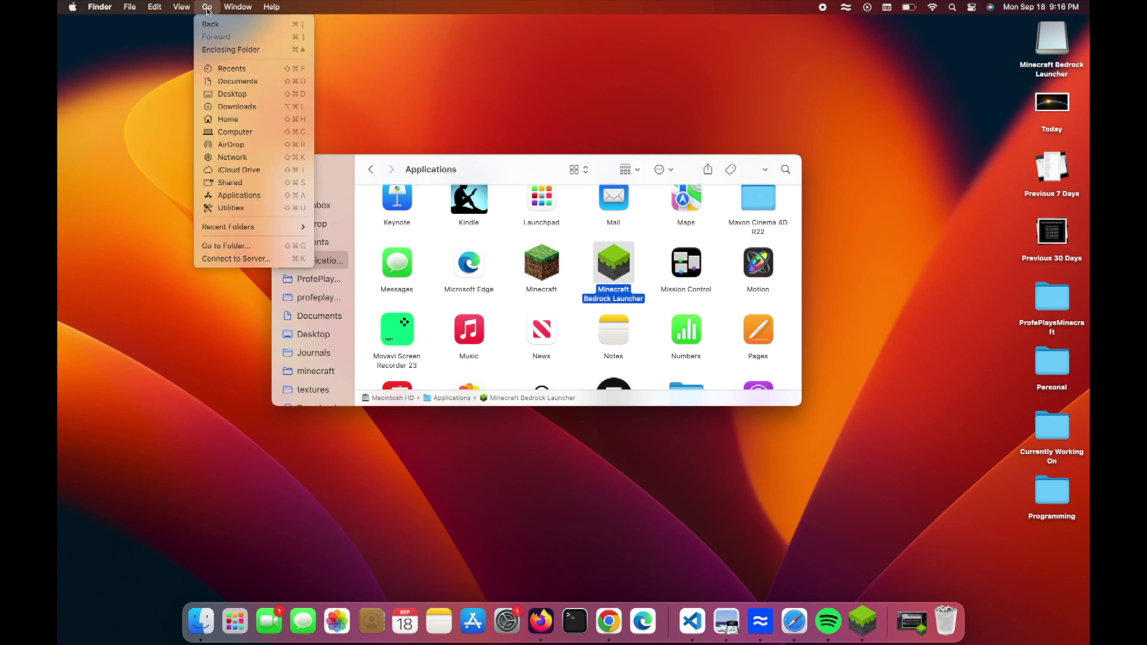
key("alt")
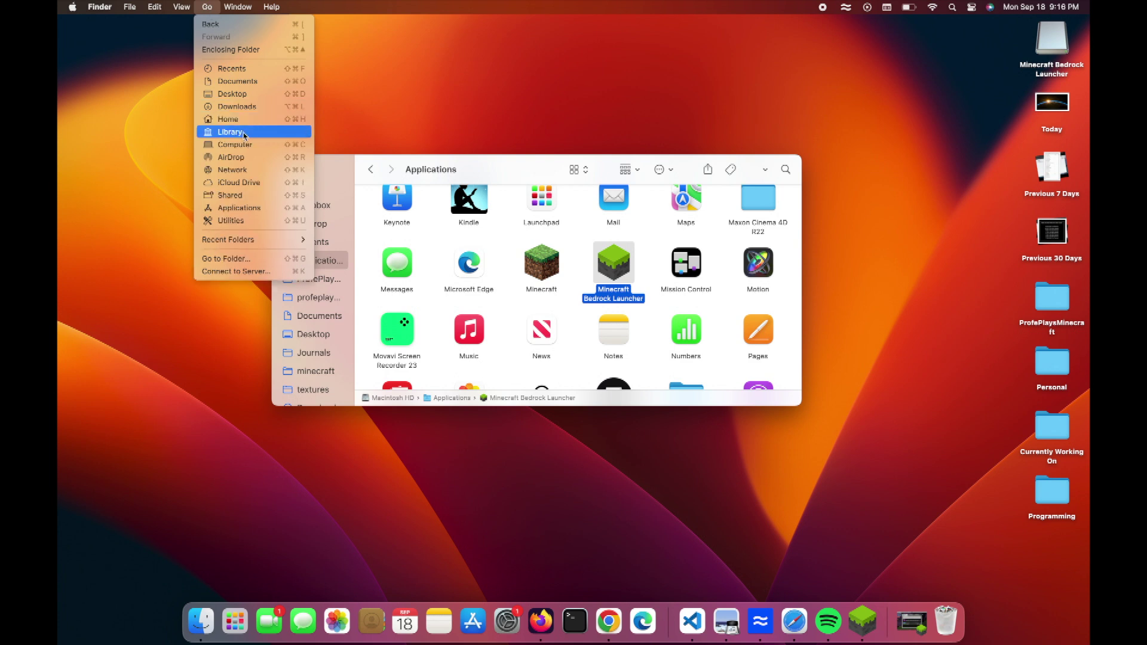
left_click(243, 133)
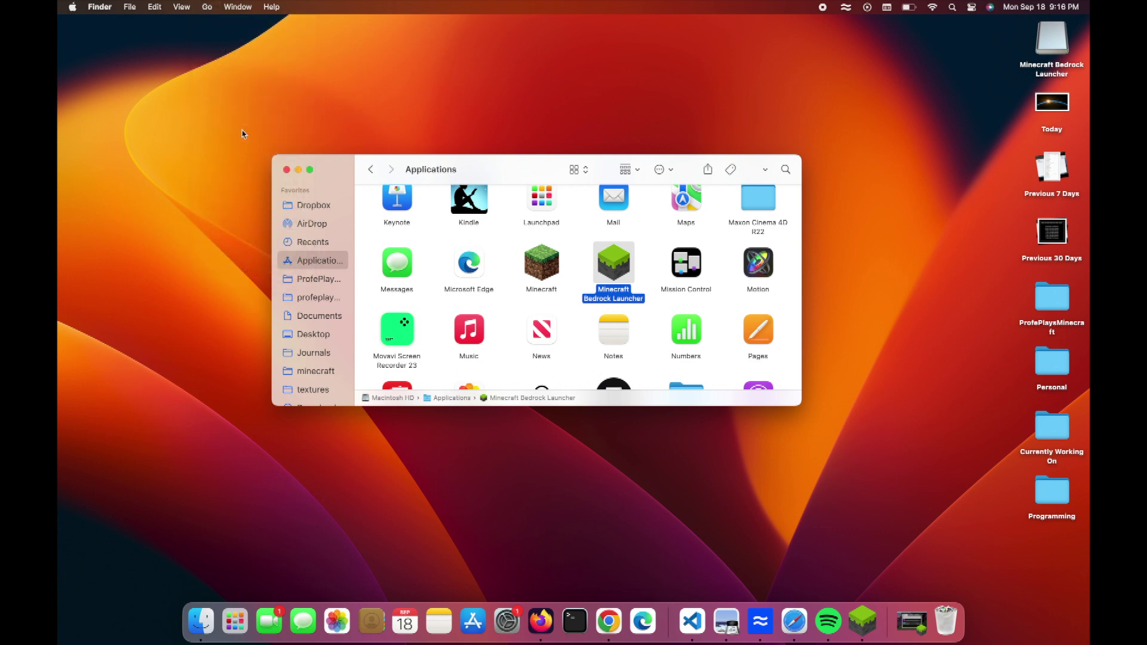
left_click(371, 169)
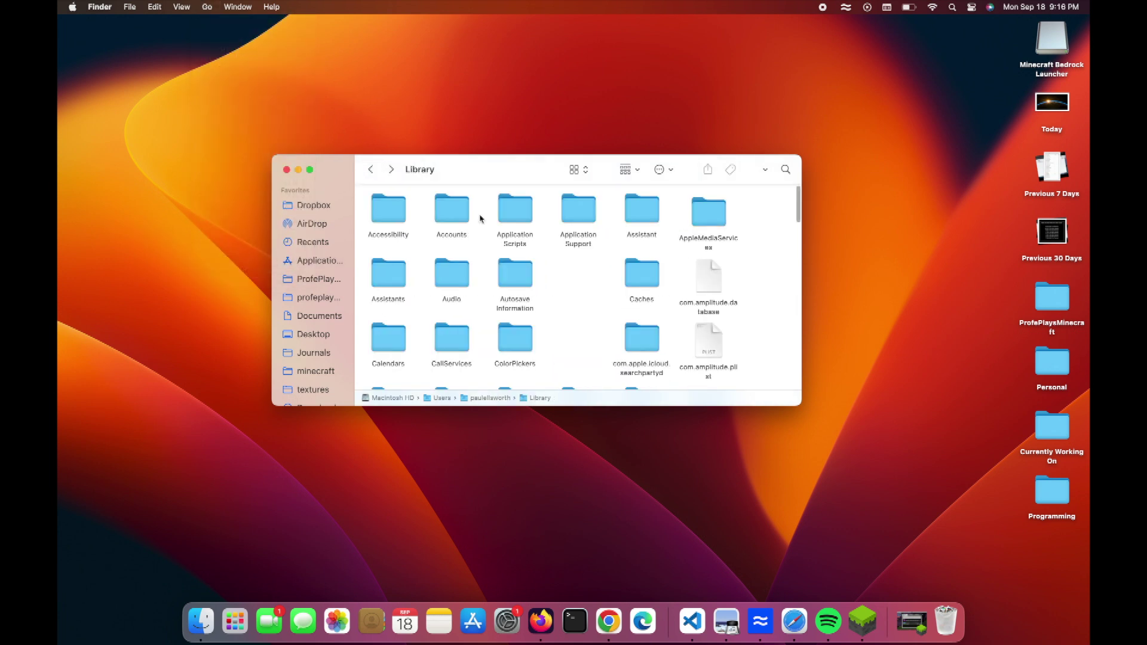
double_click(584, 211)
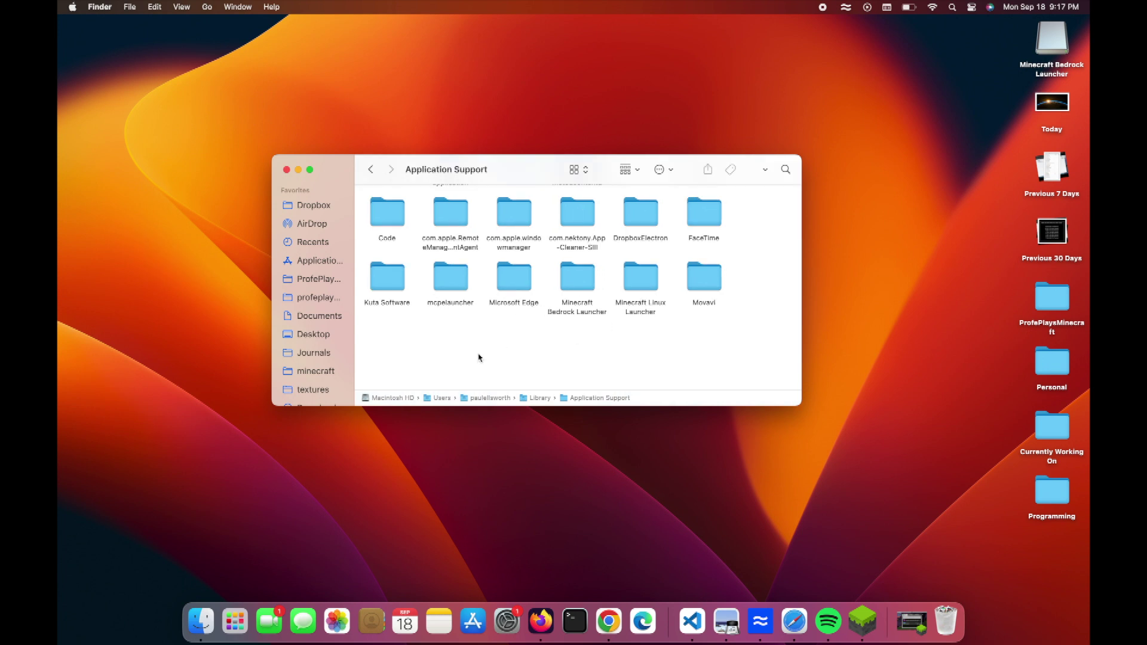
double_click(453, 275)
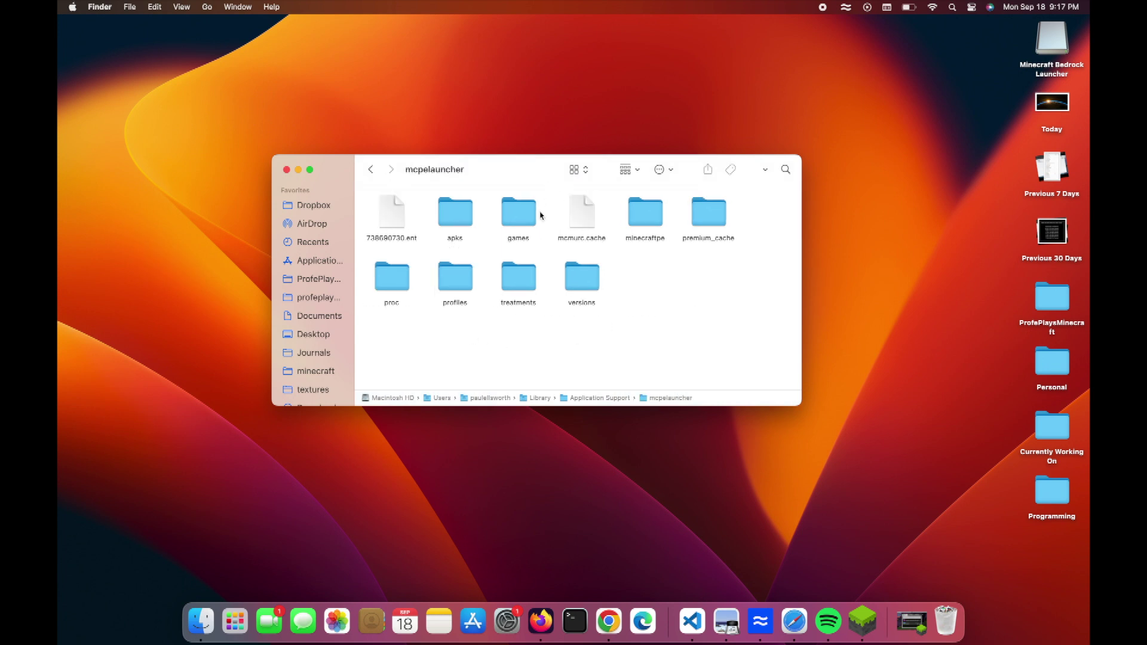
double_click(517, 220)
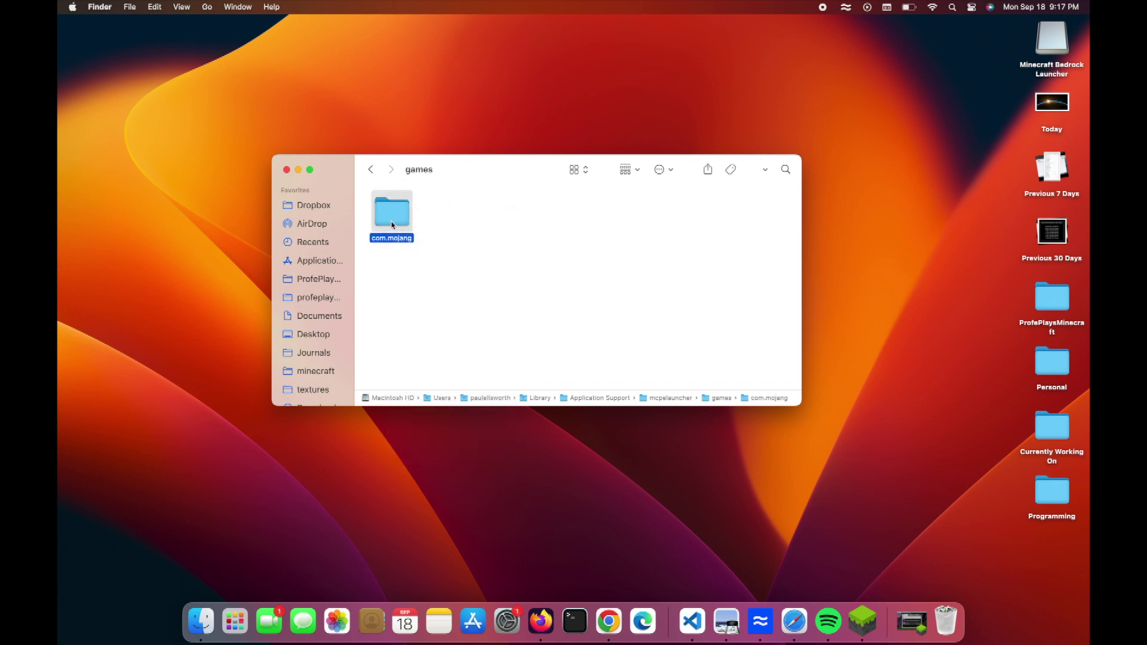
Add the com.mojang folder to the Finder favorites above the ProfePlaysMinecraft entry and open it from there.
left_click_drag(391, 220, 309, 272)
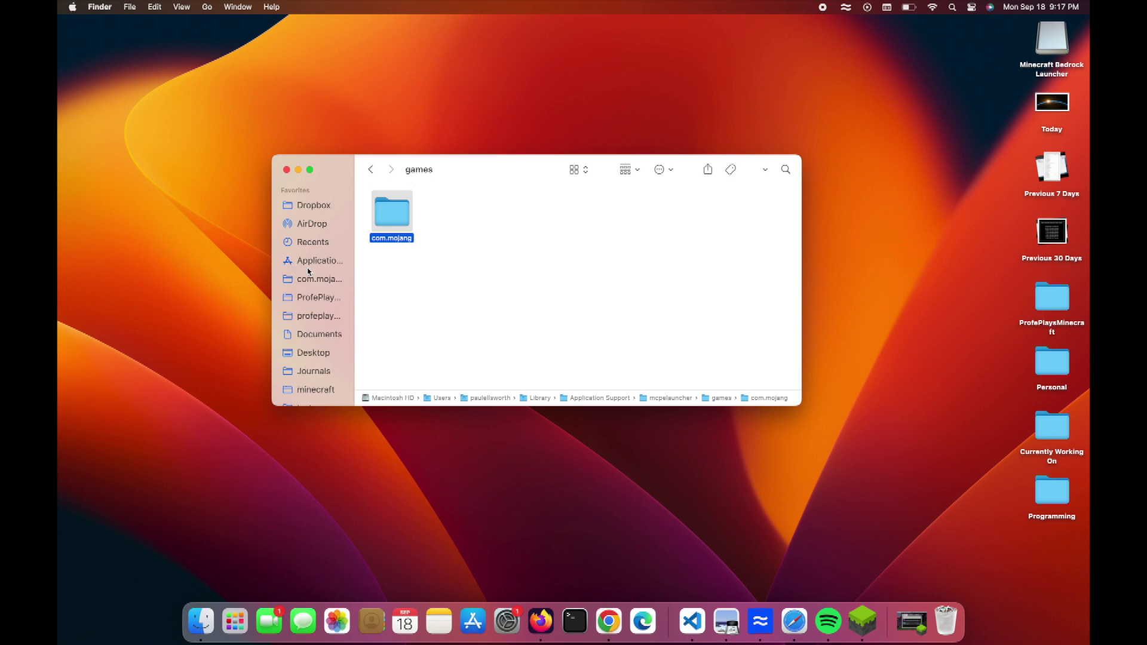
left_click(301, 281)
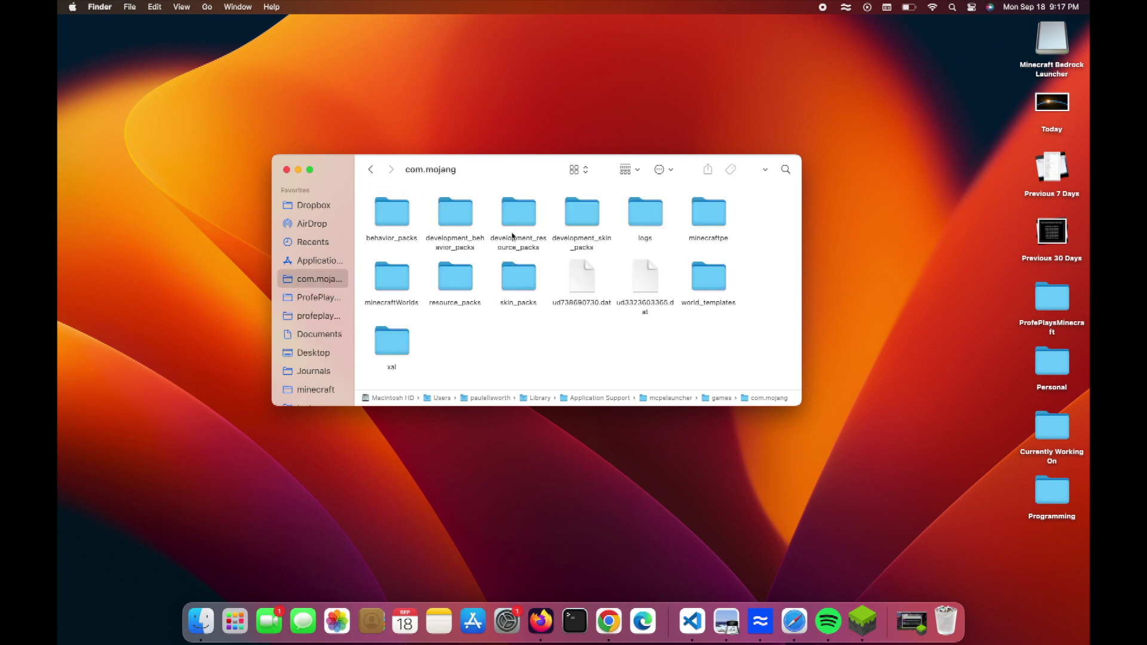
Look inside the behavior_packs, resource_packs, development_behavior_packs and development_resource_packs folders of com.mojang.
double_click(381, 219)
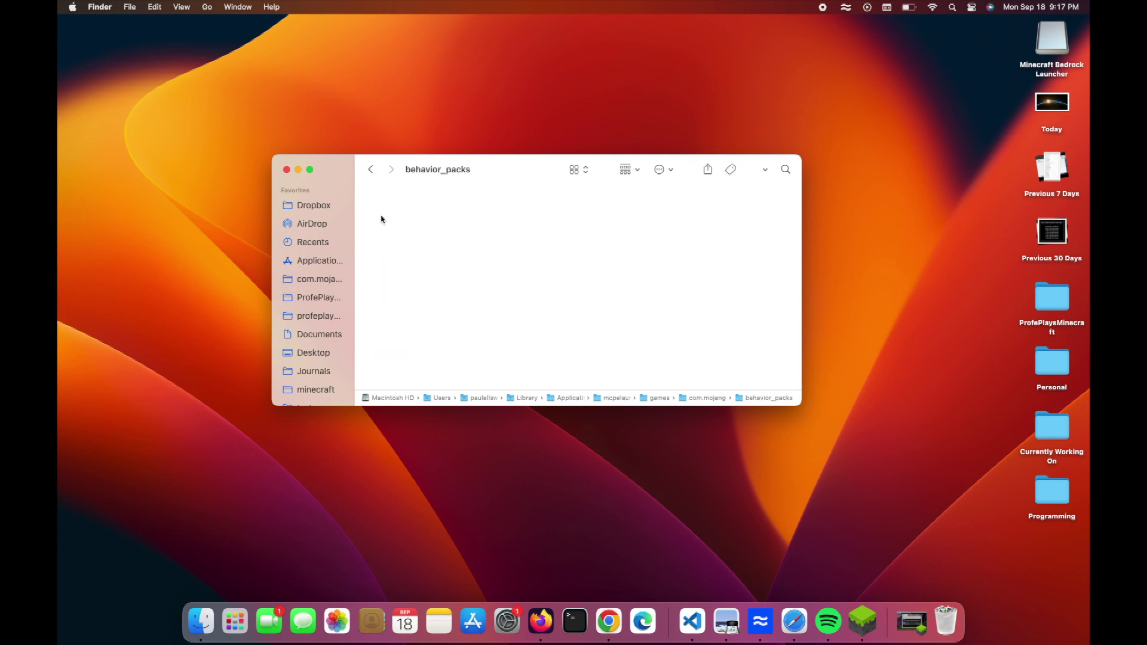
left_click(371, 172)
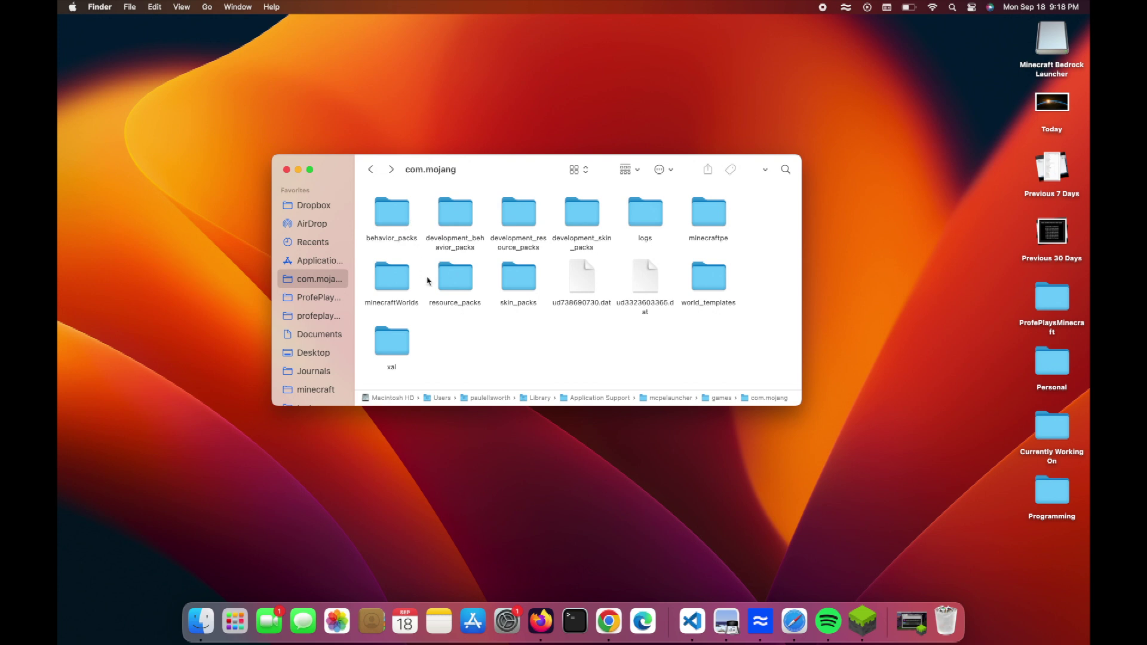
double_click(458, 281)
left_click(370, 173)
double_click(458, 218)
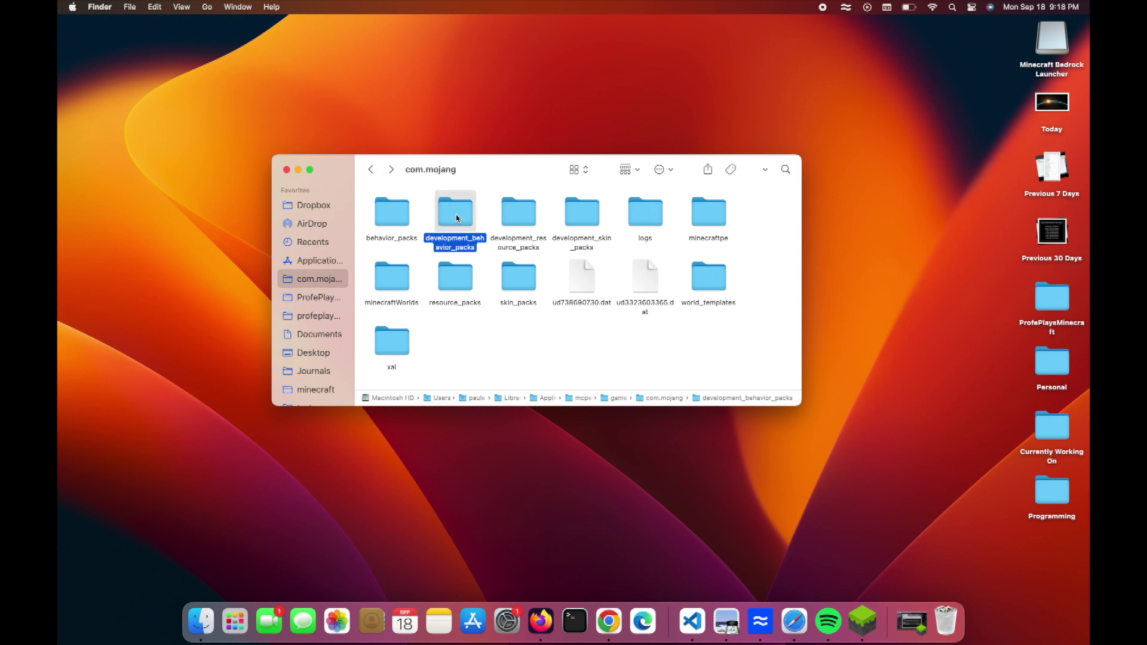
left_click(370, 170)
double_click(514, 216)
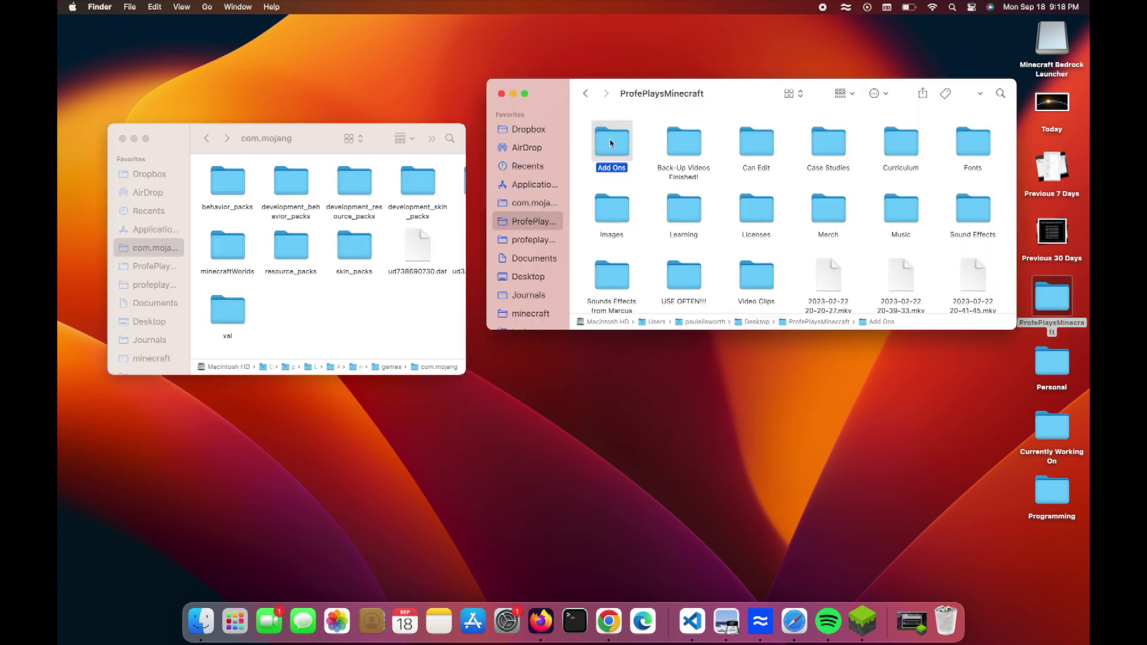
From the Add Ons folder, move side_quests_bp into development_behavior_packs and side_quests_rp into development_resource_packs.
double_click(610, 142)
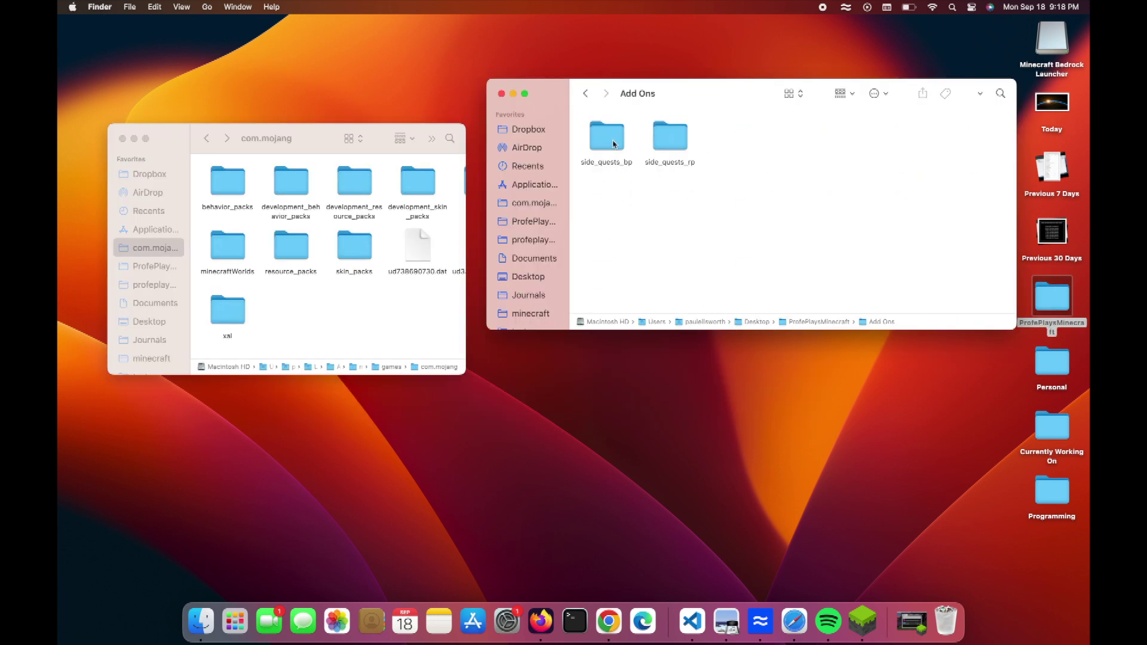
left_click_drag(614, 144, 300, 195)
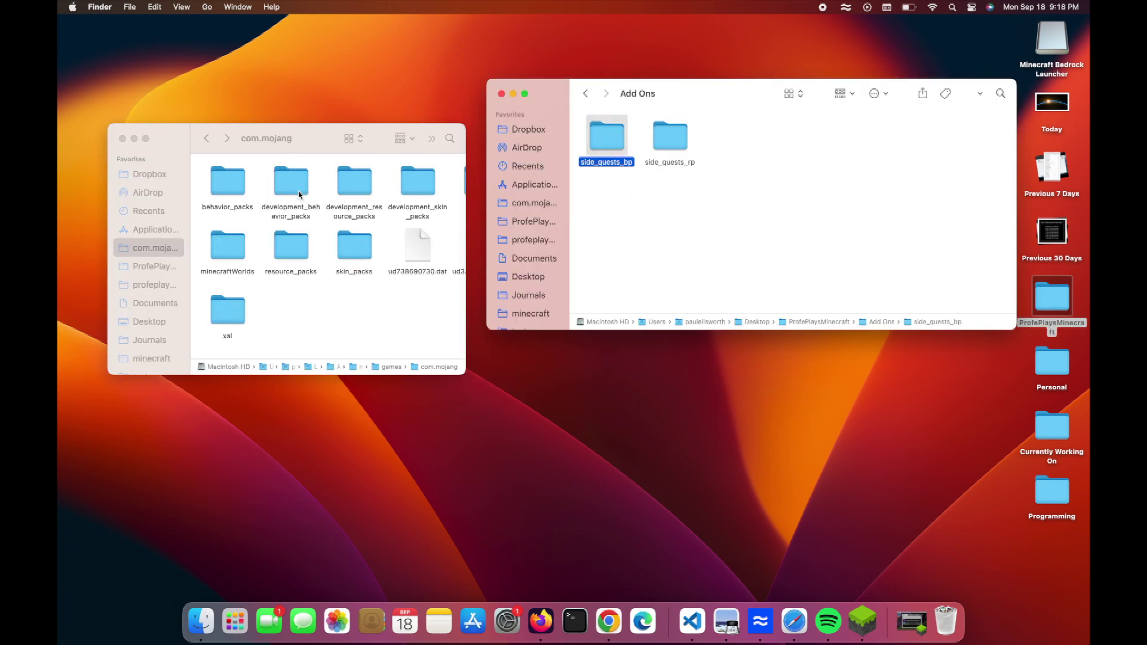
left_click_drag(662, 141, 354, 183)
Look inside the minecraftWorlds folder of com.mojang and close that Finder window.
double_click(227, 245)
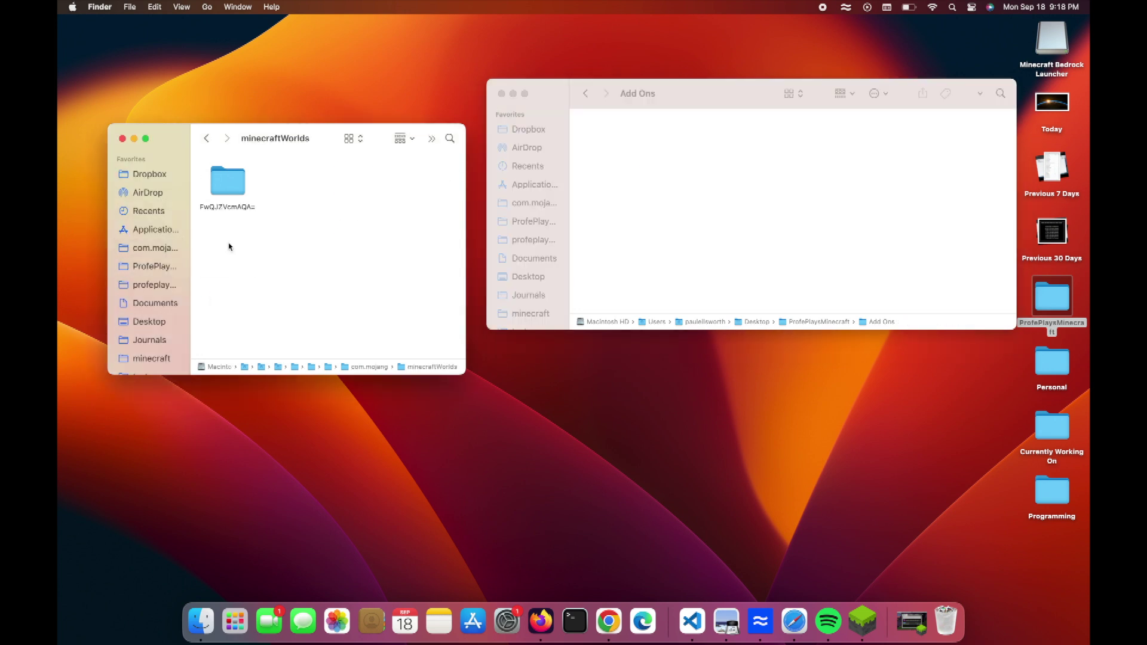
left_click(122, 139)
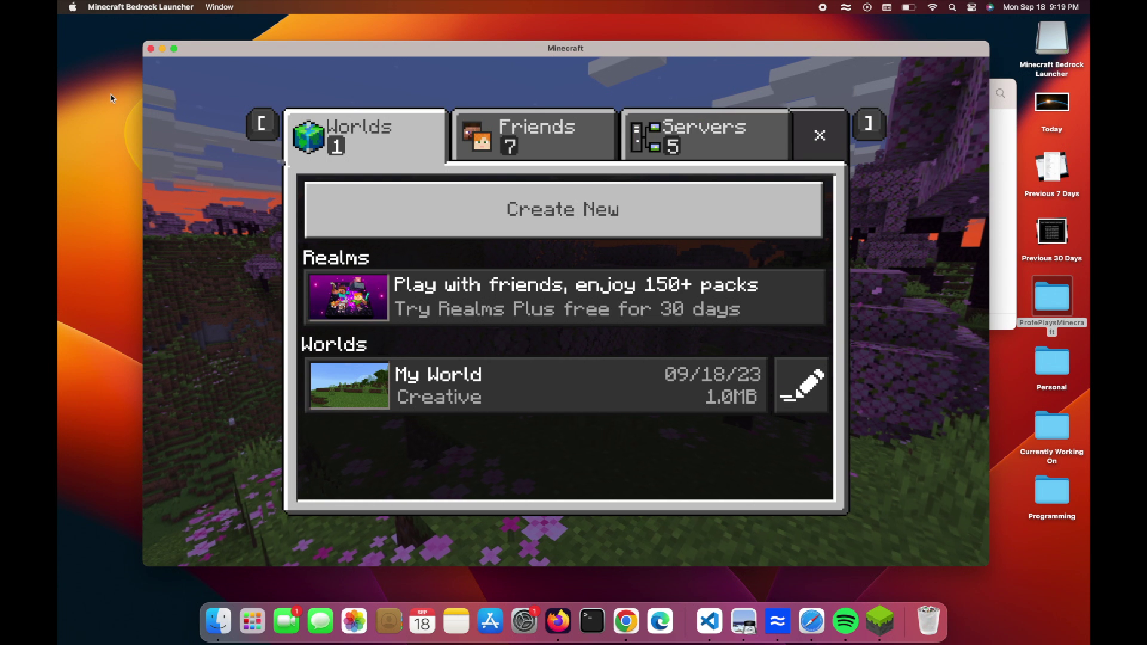
Close the running Minecraft game and start it again through Minecraft Bedrock Launcher.
left_click(151, 49)
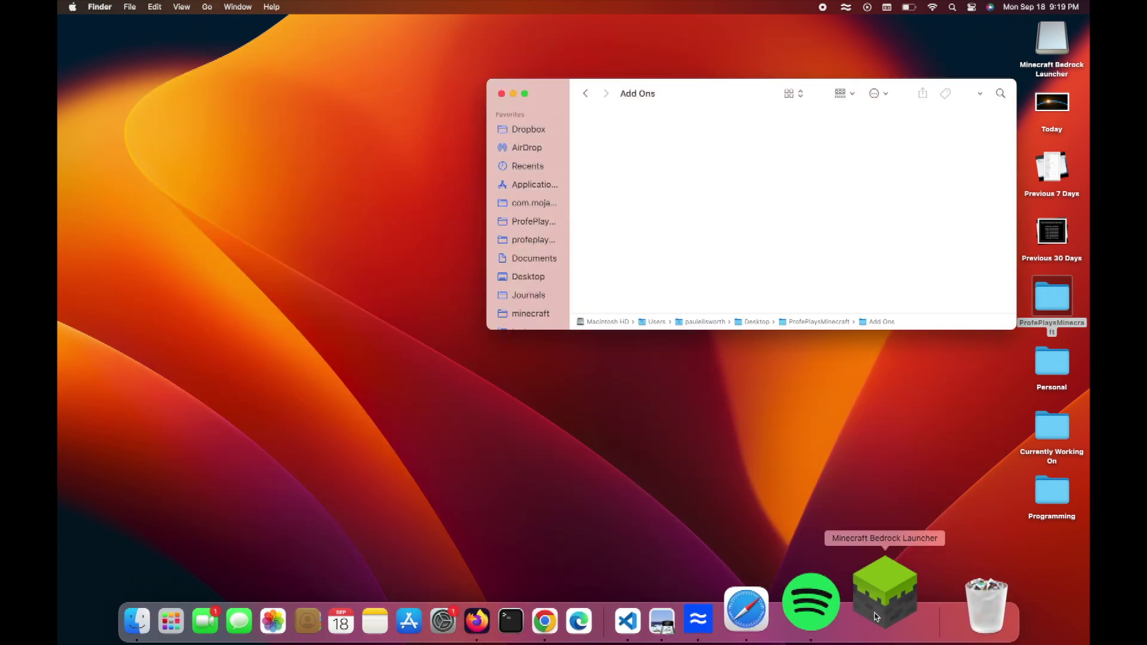
right_click(876, 617)
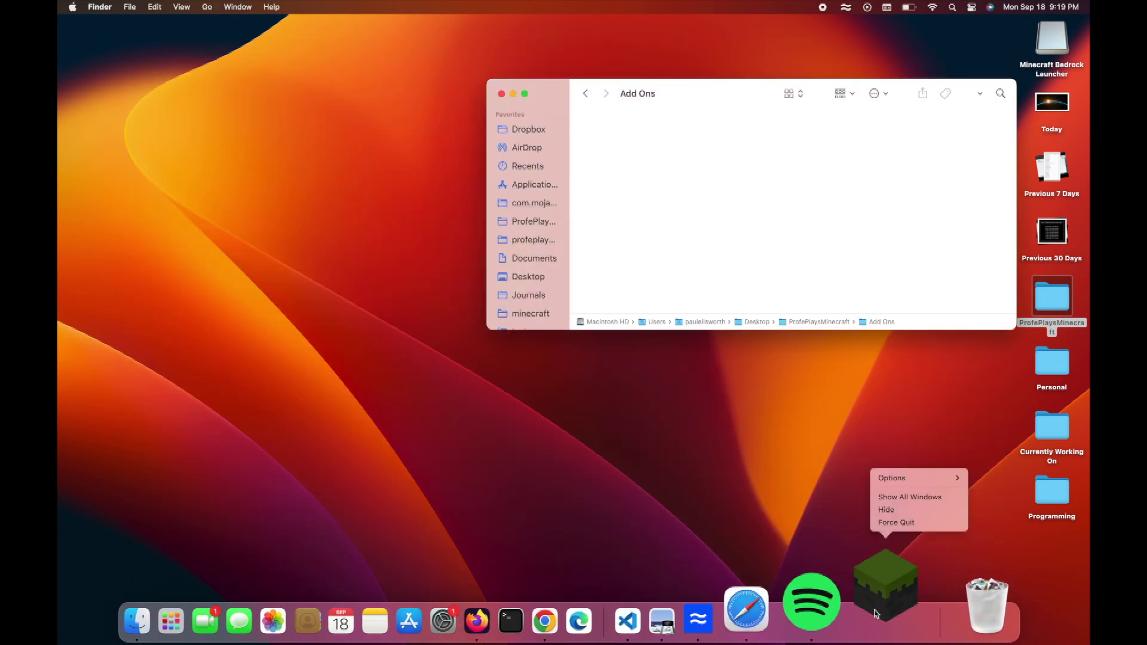
left_click(914, 492)
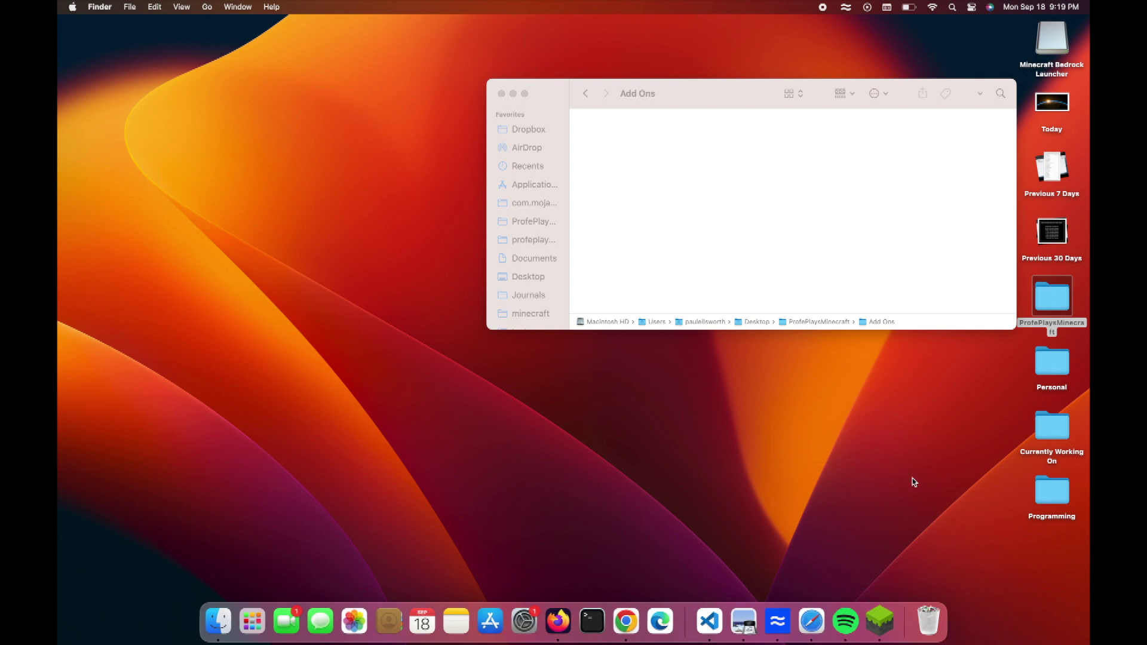
left_click(879, 626)
right_click(880, 627)
mouse_move(896, 494)
left_click(994, 496)
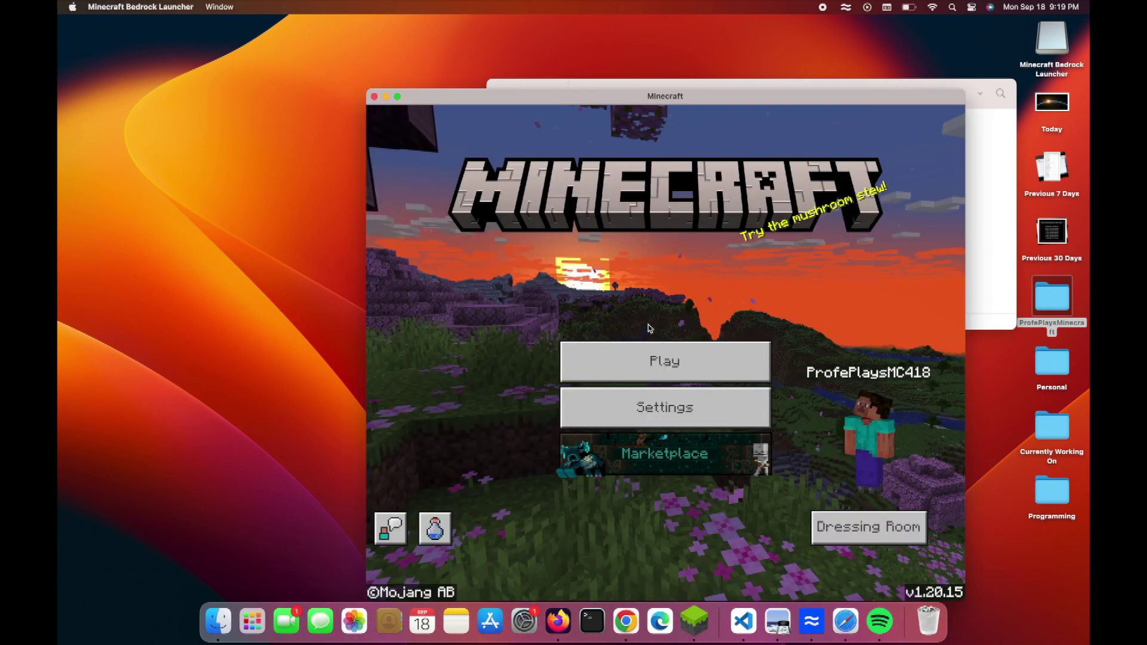
Open the settings of My World and examine the available resource packs and behavior packs.
left_click(649, 361)
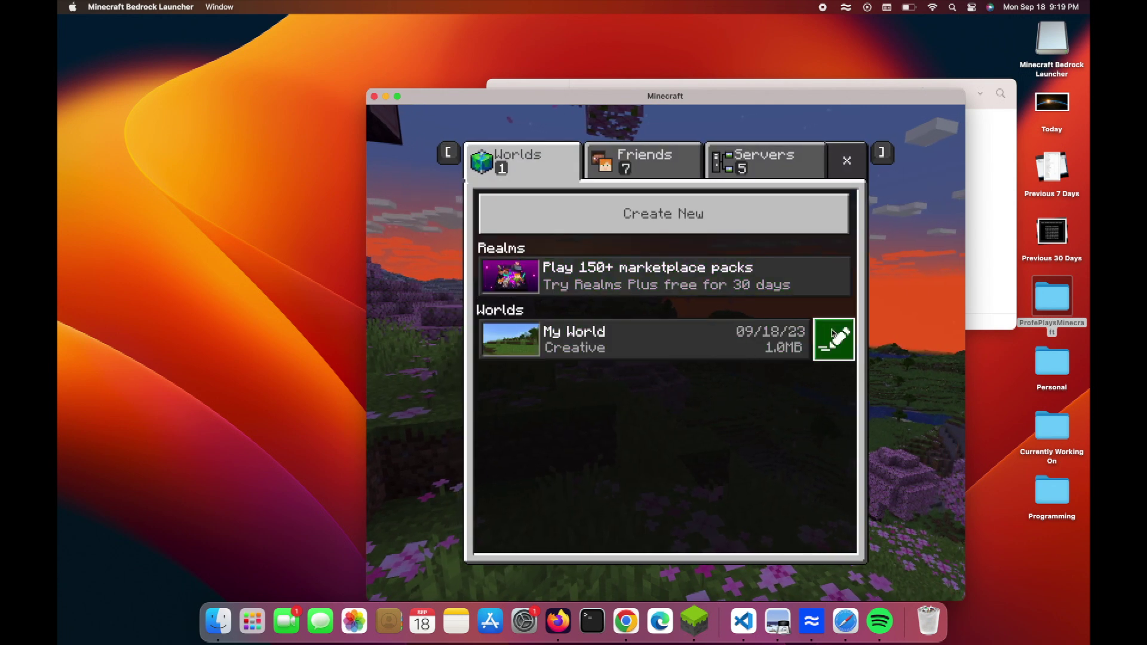
left_click(834, 335)
left_click(463, 496)
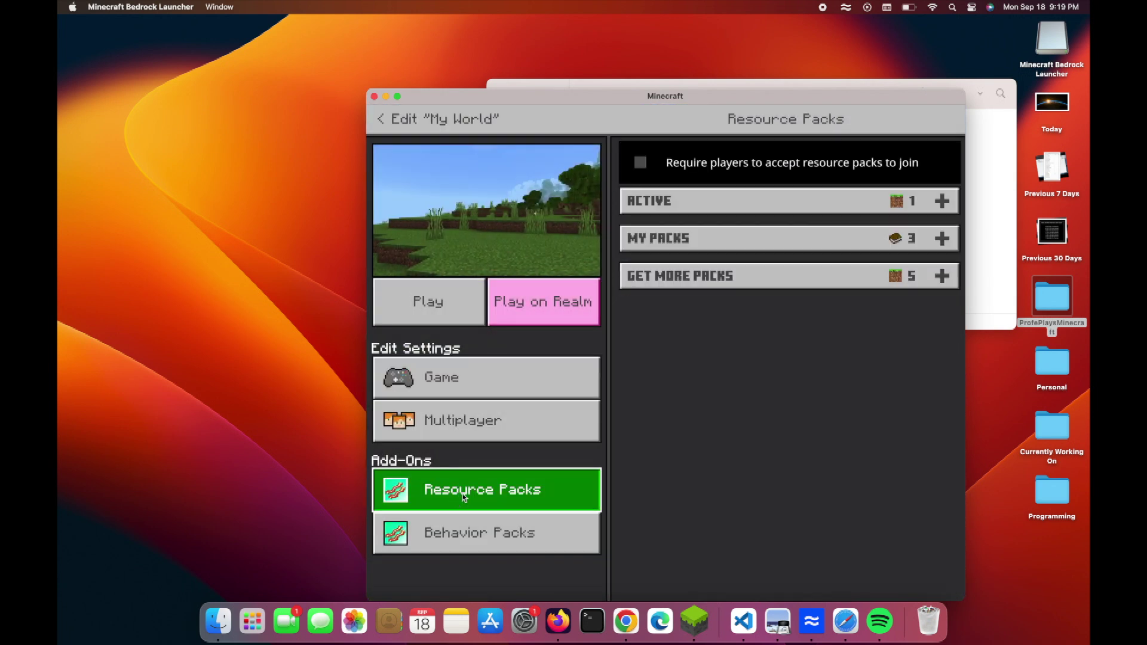
left_click(751, 233)
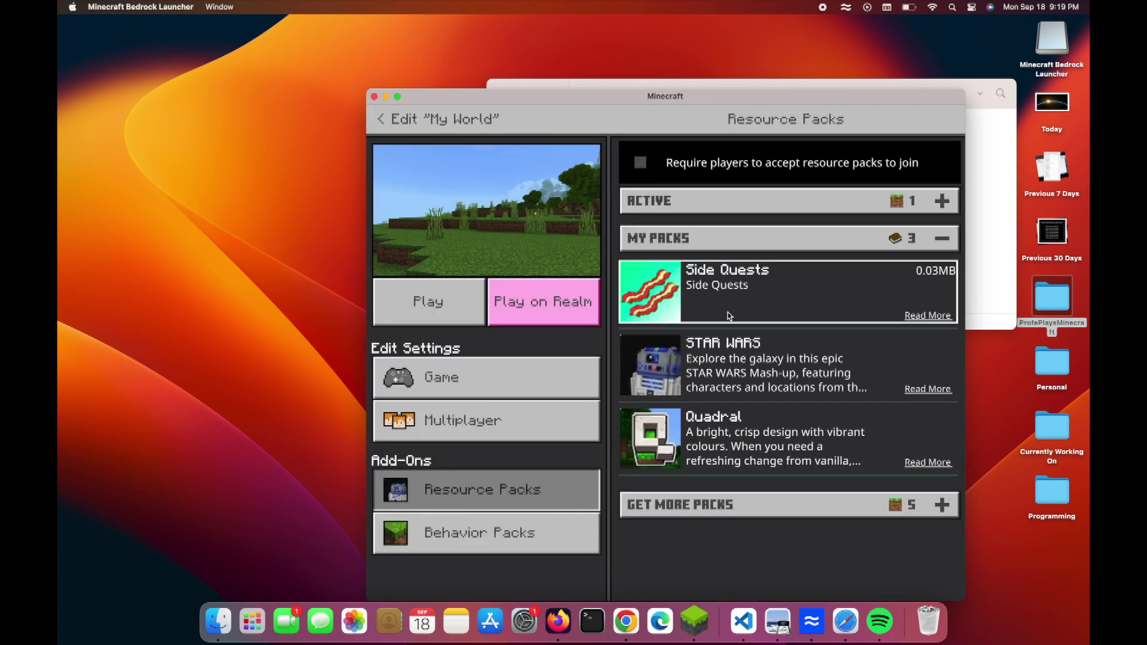
left_click(478, 533)
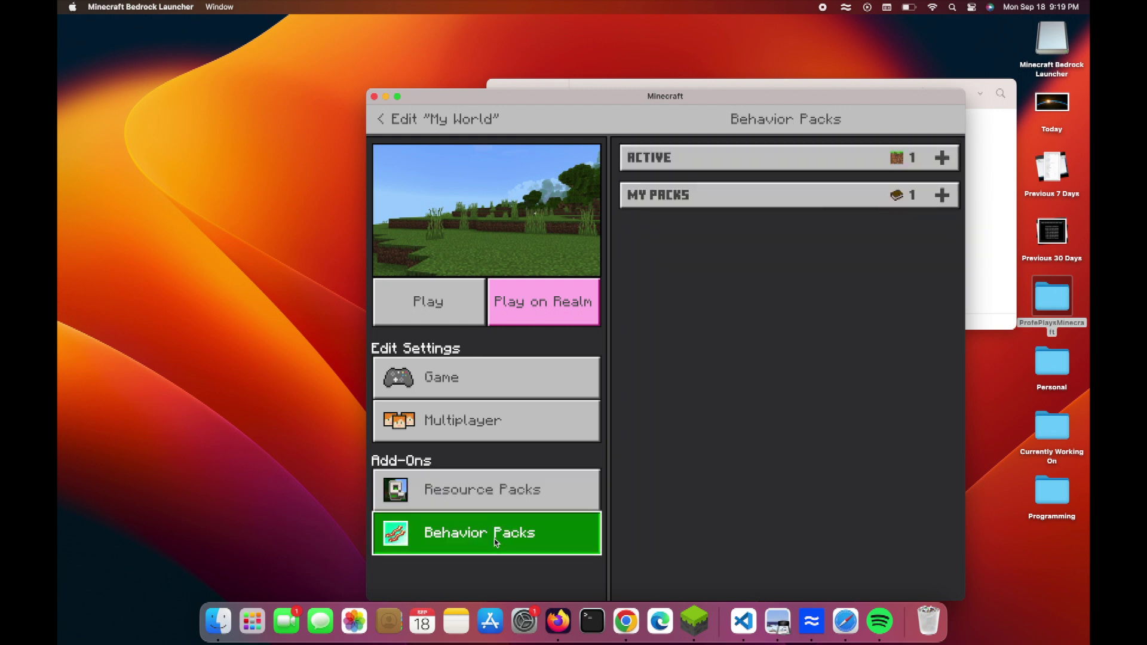
left_click(777, 196)
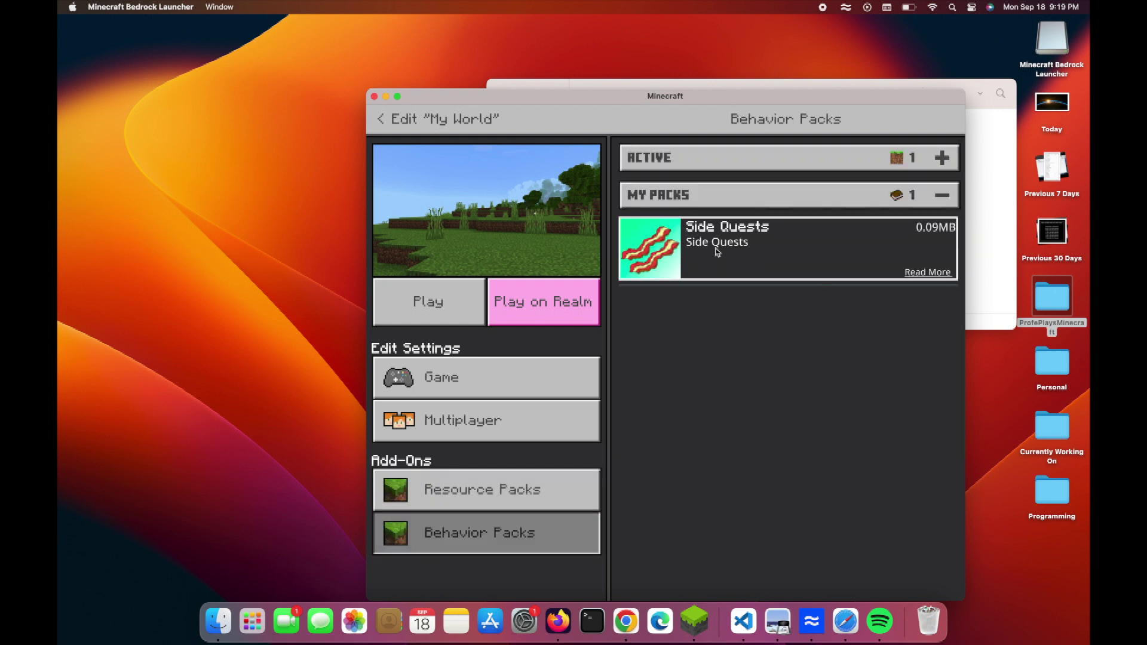